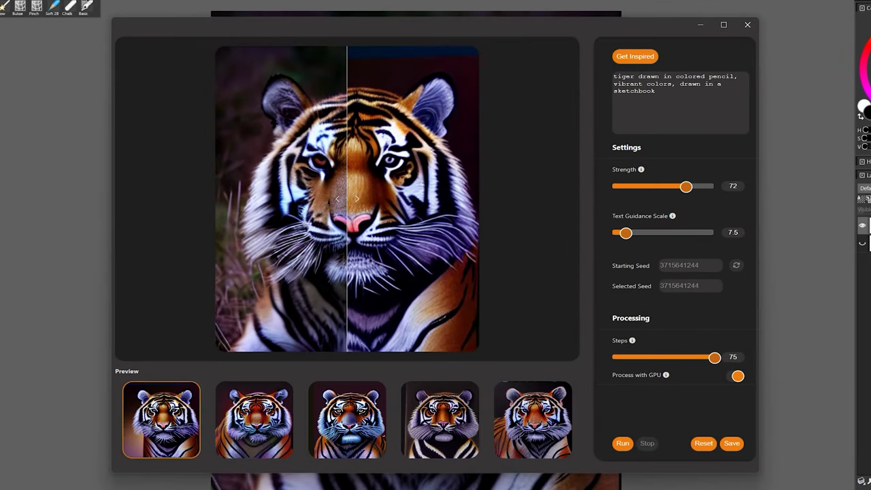
- Compare the original tiger with the generated one and view tiger variations two through five
left_click_drag(349, 215, 205, 302)
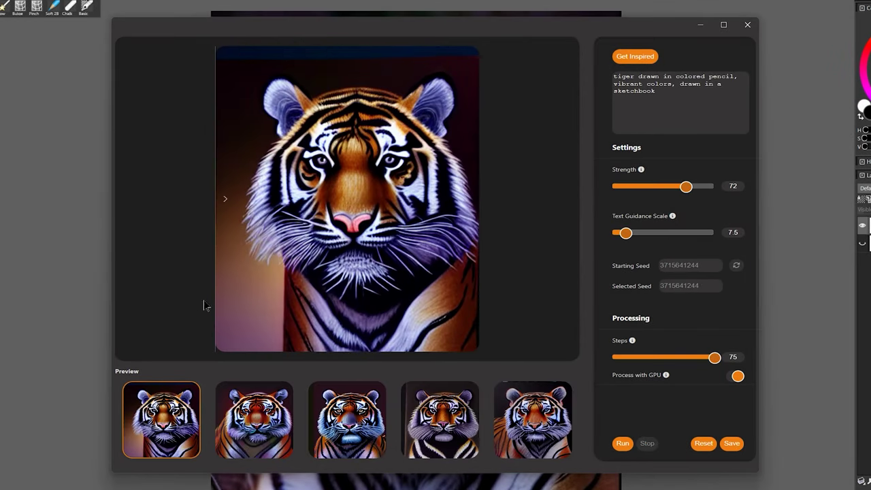
left_click(253, 428)
left_click(347, 422)
left_click(442, 422)
left_click(536, 420)
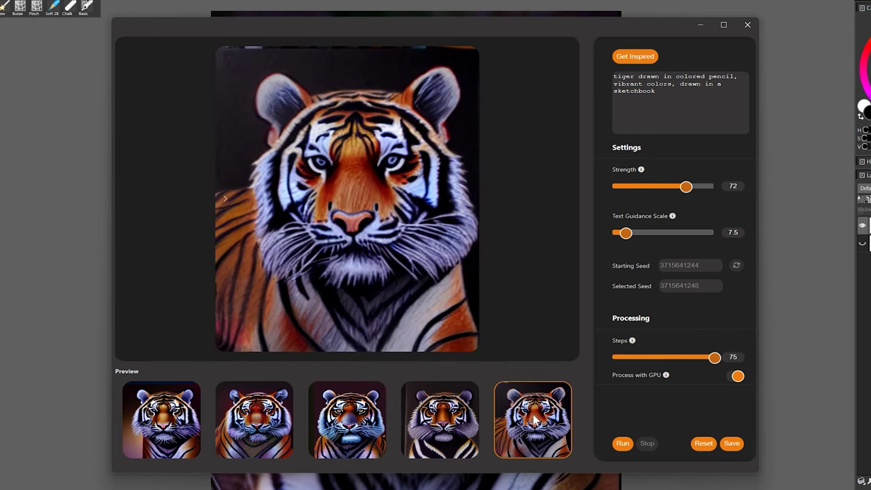
- Recheck the first variation, settle on the fifth colored-pencil tiger, and highlight the compatible hosts list
left_click_drag(323, 221, 203, 284)
left_click(169, 430)
left_click(539, 432)
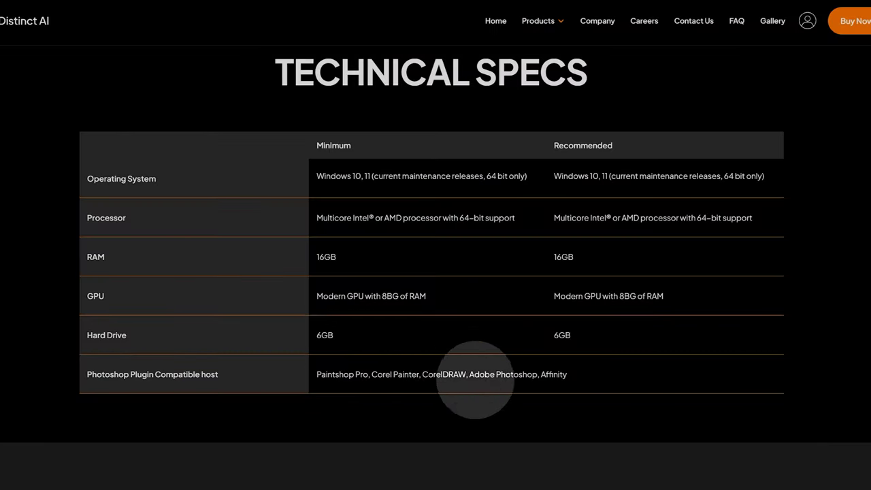
left_click_drag(312, 373, 552, 375)
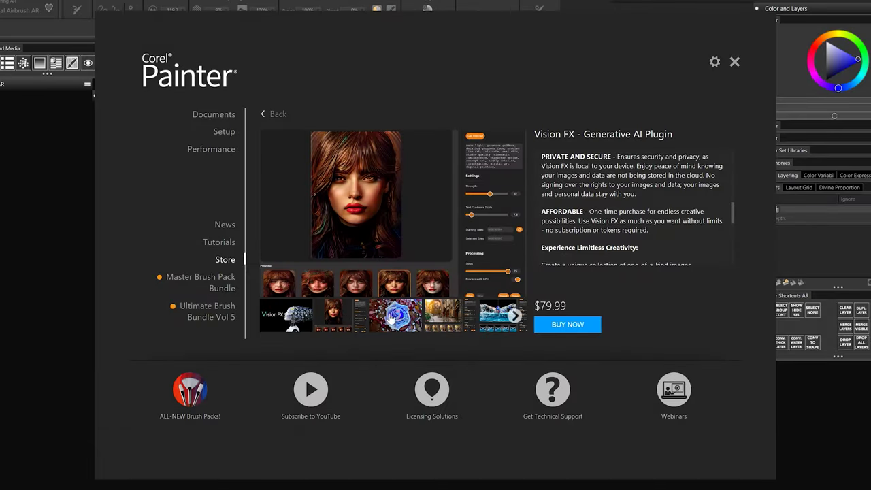
- View the blue rose, street scene, swimmer and anime portrait example images in the Vision FX listing
left_click(392, 320)
left_click(442, 323)
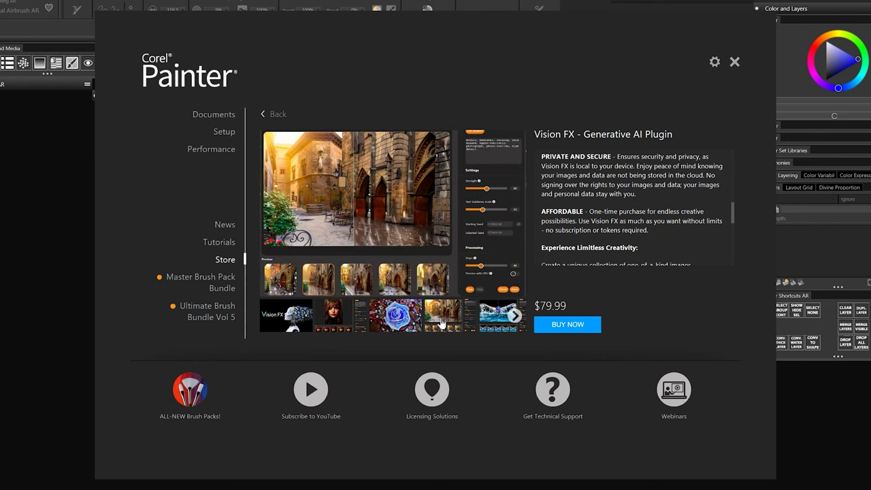
left_click(482, 322)
left_click(515, 315)
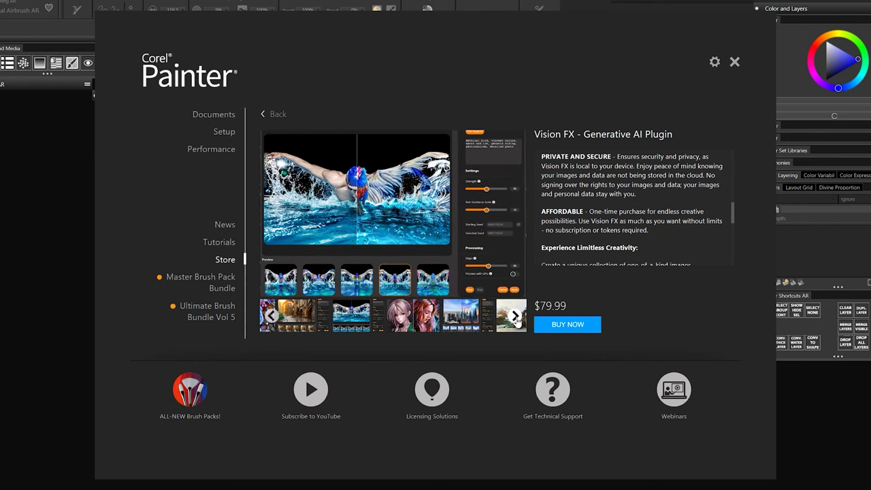
left_click(306, 325)
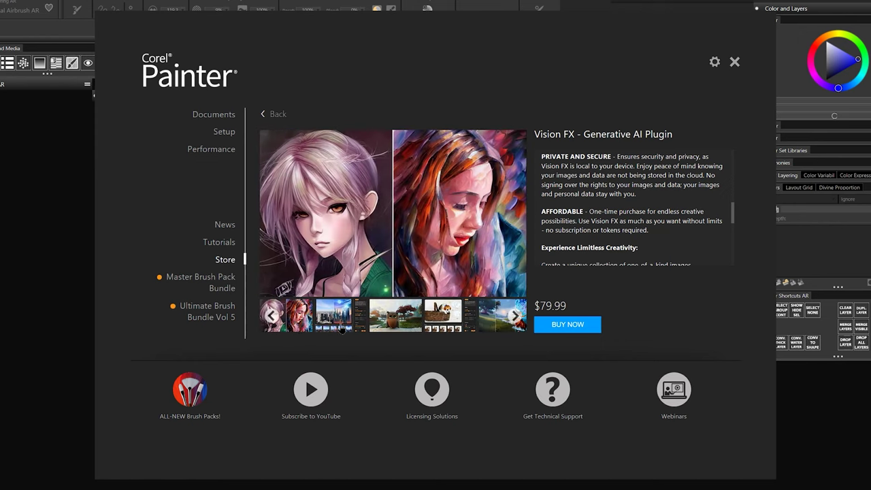
- Browse the city skyline, owl, puppy and landscape examples, then choose BUY NOW
left_click(340, 328)
left_click(397, 326)
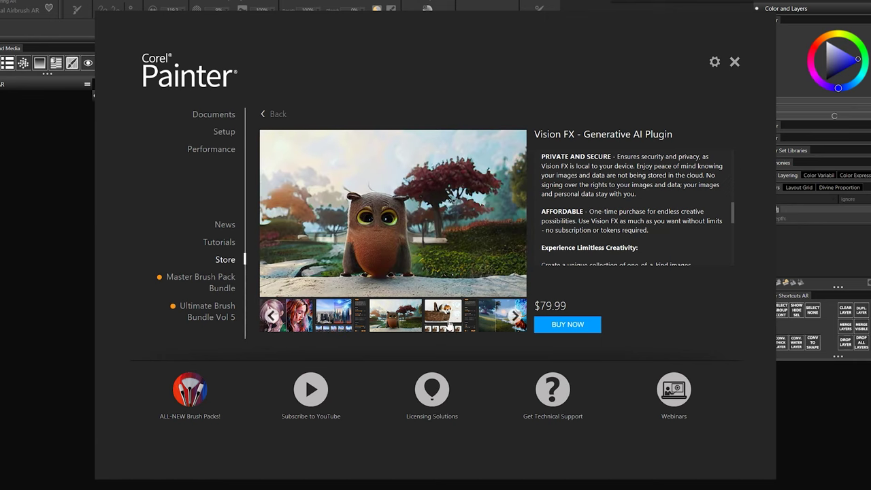
left_click(449, 327)
left_click(457, 327)
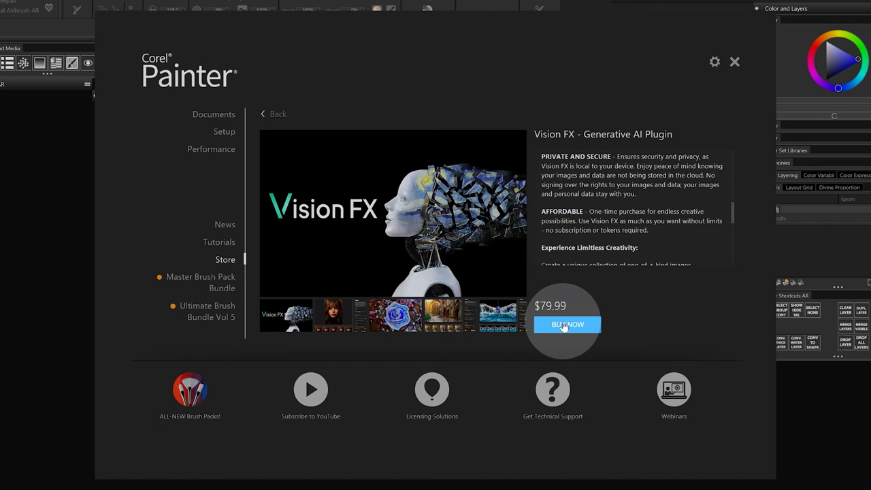
left_click(564, 326)
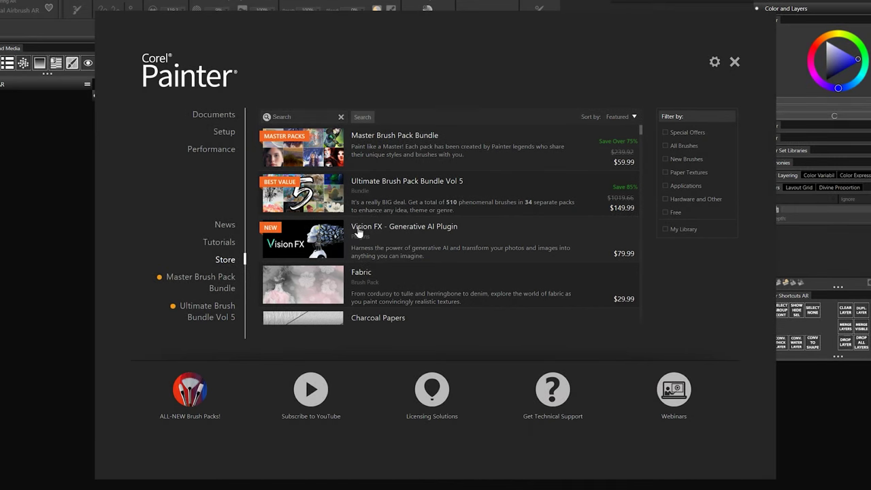
- Open the Vision FX – Generative AI Plugin page from the Store list
left_click(358, 233)
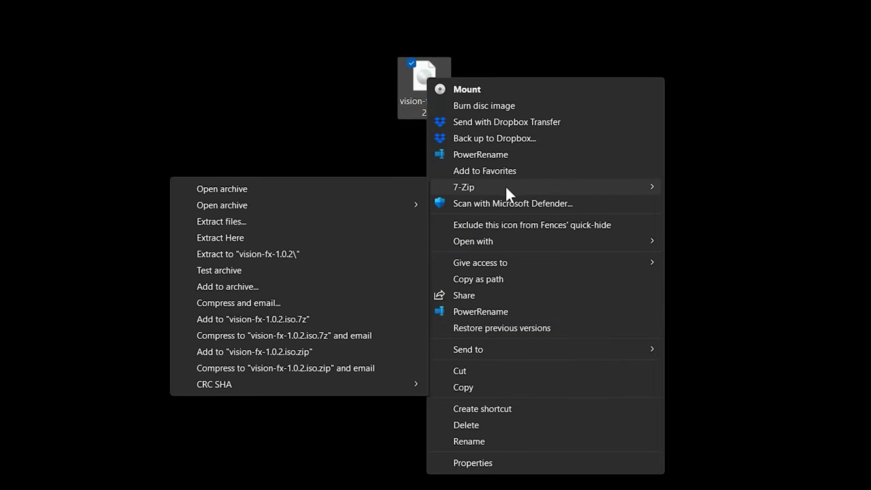
- Extract the ISO with 7-Zip into a vision-fx-1.0.2 folder and open that folder
left_click(245, 254)
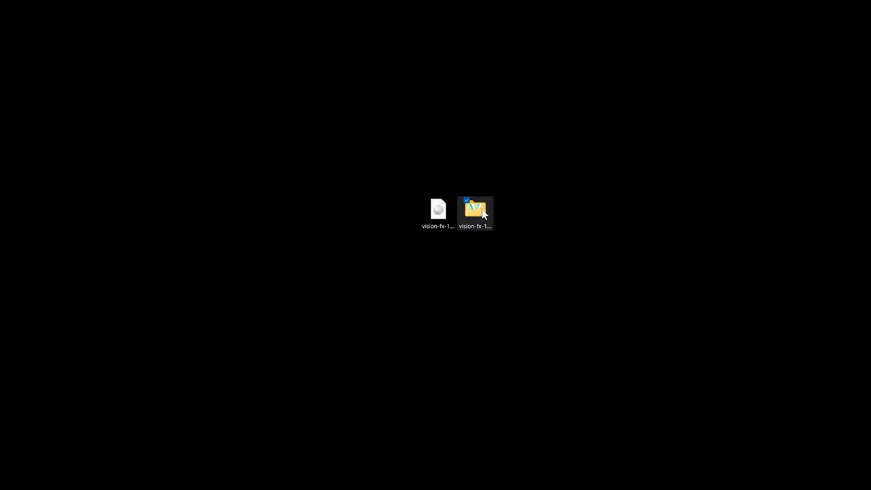
double_click(474, 208)
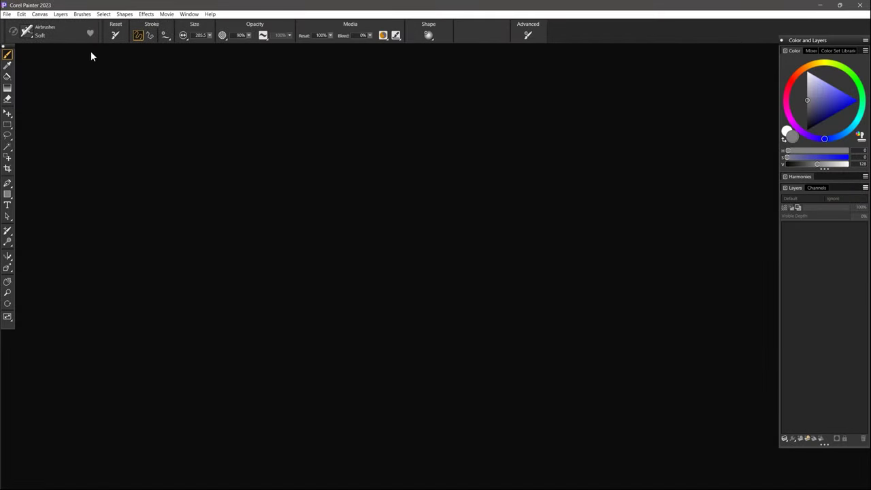
- Open img29.jpg from the Windows\Web\Wallpaper\Sunrise folder as a canvas
left_click(7, 15)
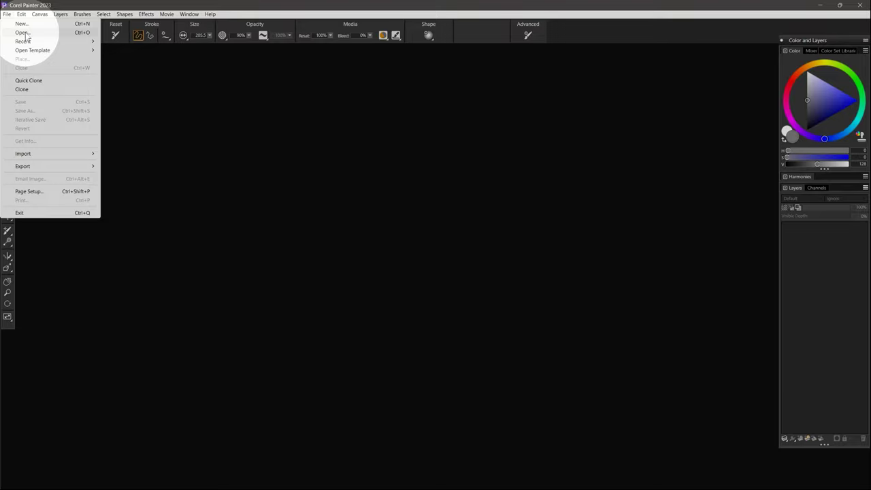
left_click(23, 33)
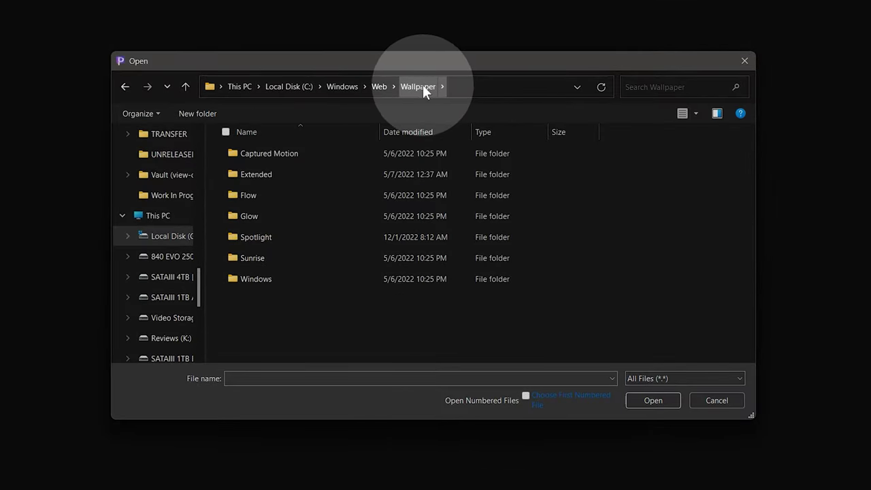
double_click(245, 257)
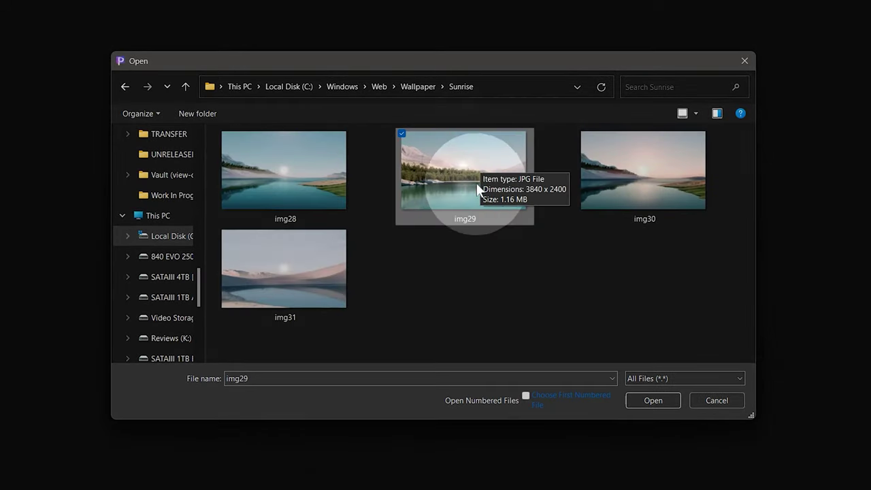
double_click(476, 182)
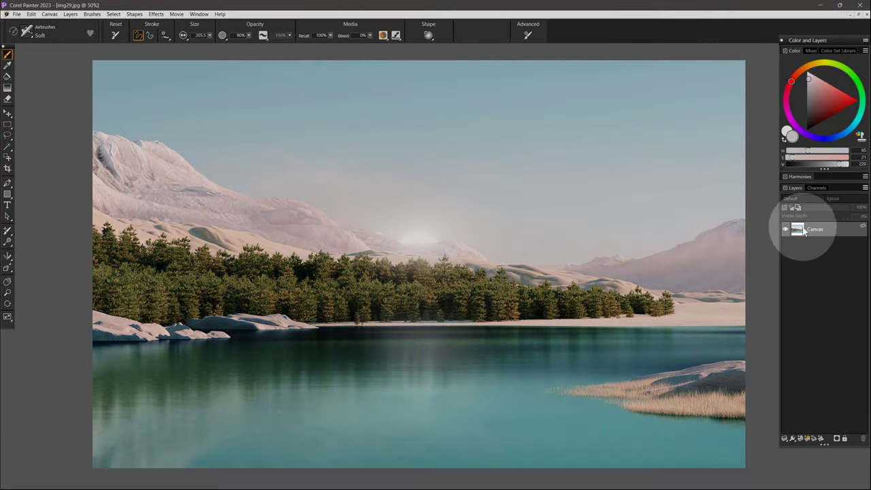
- Launch Vision FX 1.0 from the Effects menu on the img29 lake image
left_click(866, 188)
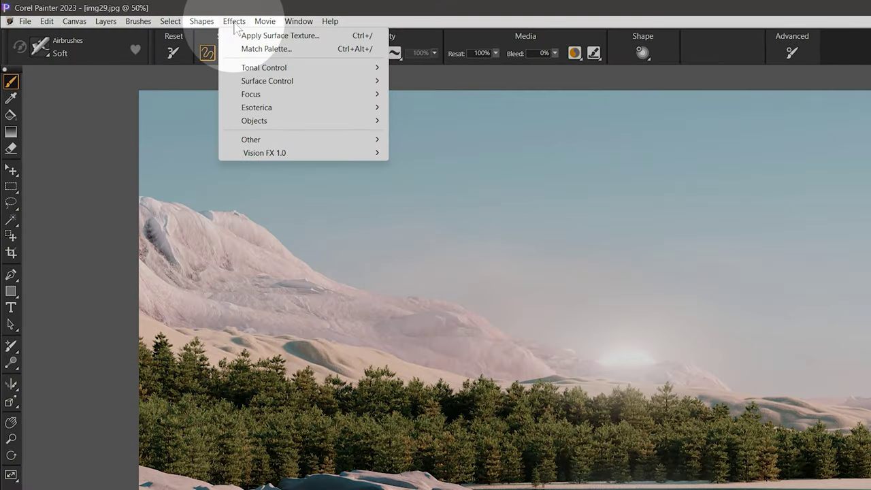
mouse_move(253, 155)
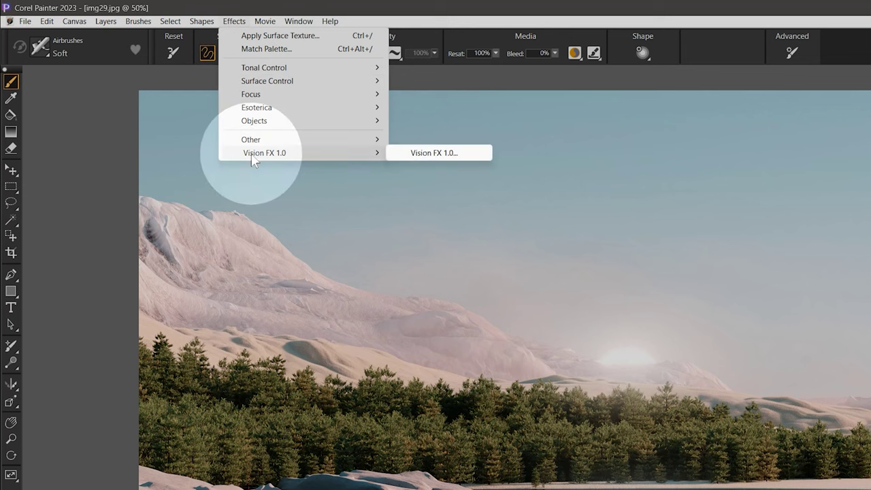
left_click(429, 155)
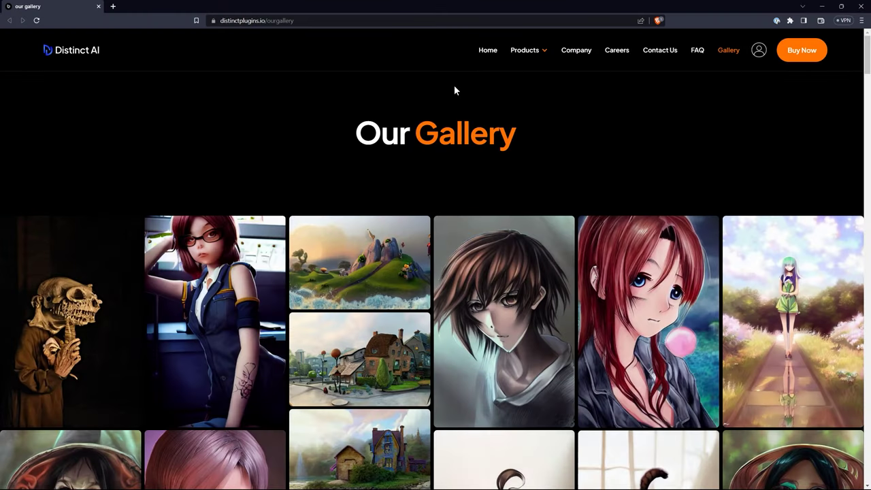
- Scroll down through the example images on the Distinct AI Gallery page
scroll(455, 87, "down", 1)
scroll(454, 85, "down", 5)
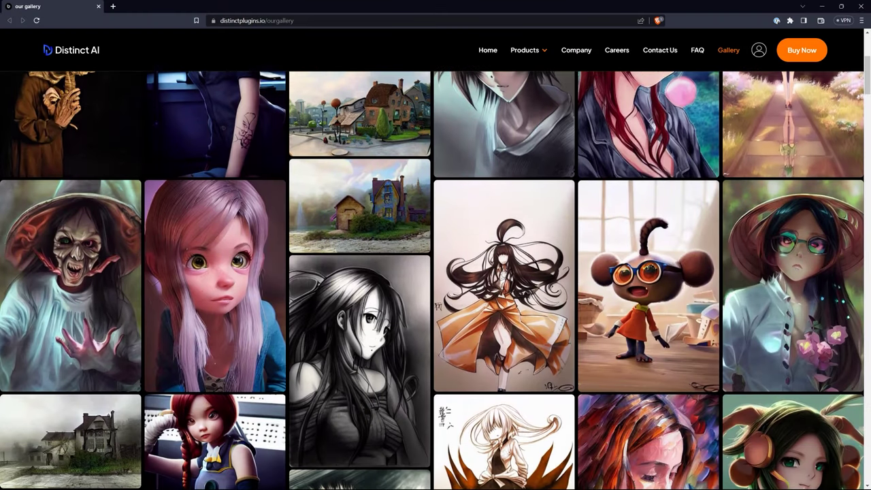
scroll(436, 280, "down", 4)
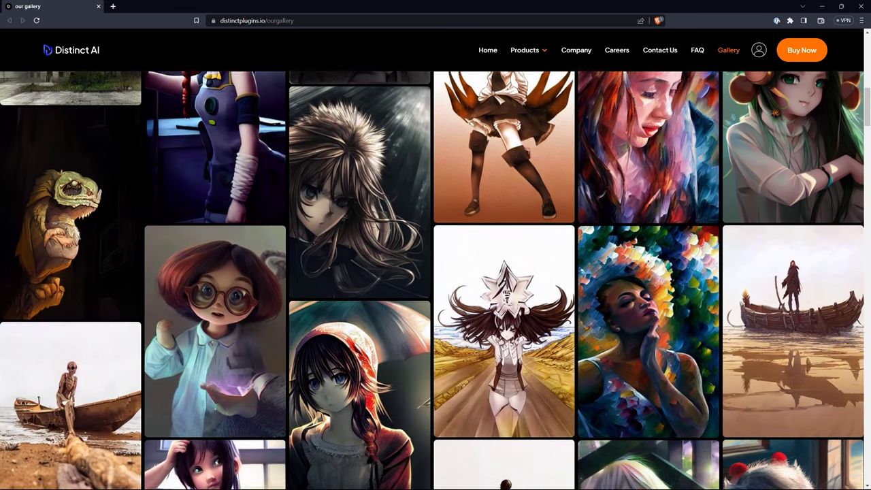
scroll(435, 281, "down", 4)
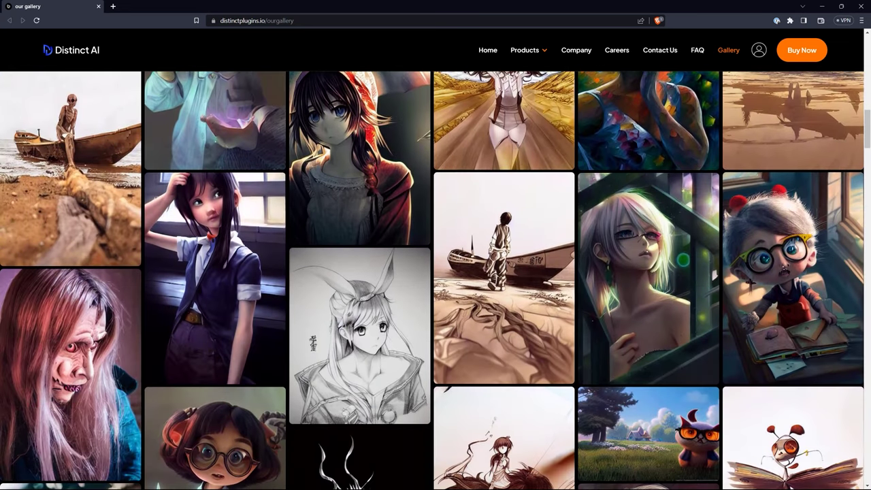
scroll(435, 280, "down", 5)
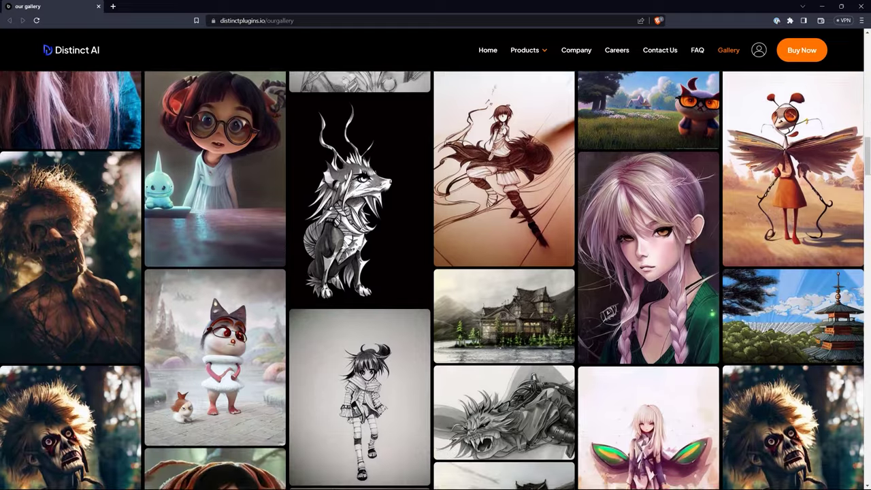
scroll(436, 280, "down", 6)
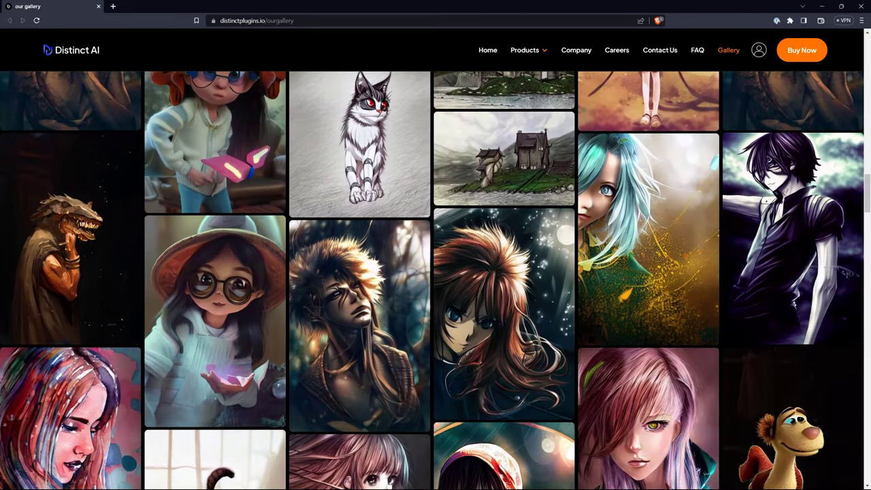
scroll(435, 280, "down", 7)
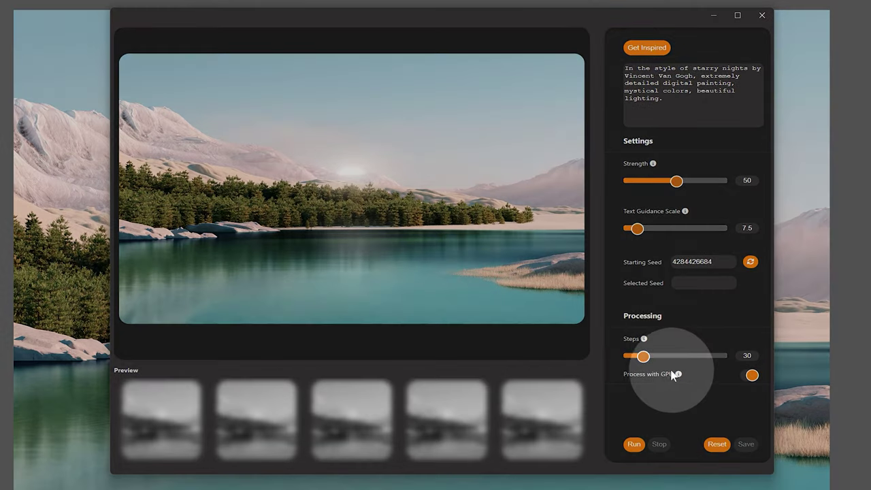
- Check the Process with GPU information for the Starry Night prompt at Strength 50, Steps 30
mouse_move(678, 374)
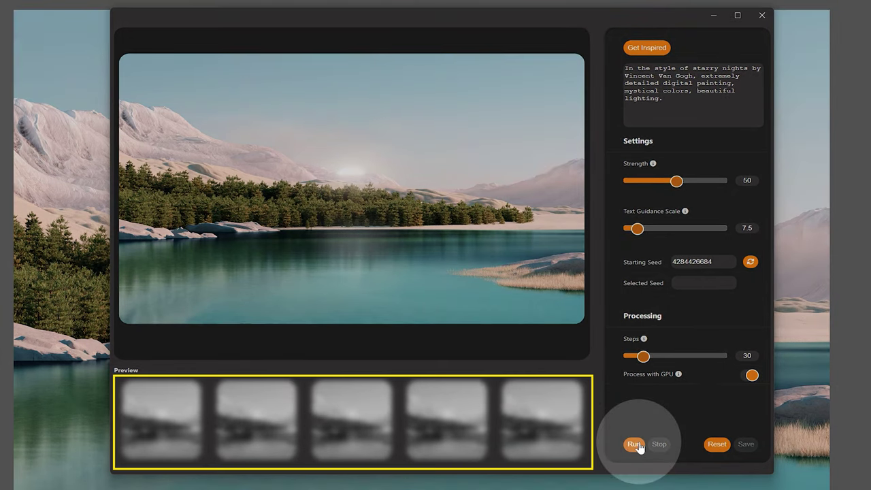
- Generate the five Starry Night variations of the lake scene and preview the finished ones
left_click(634, 445)
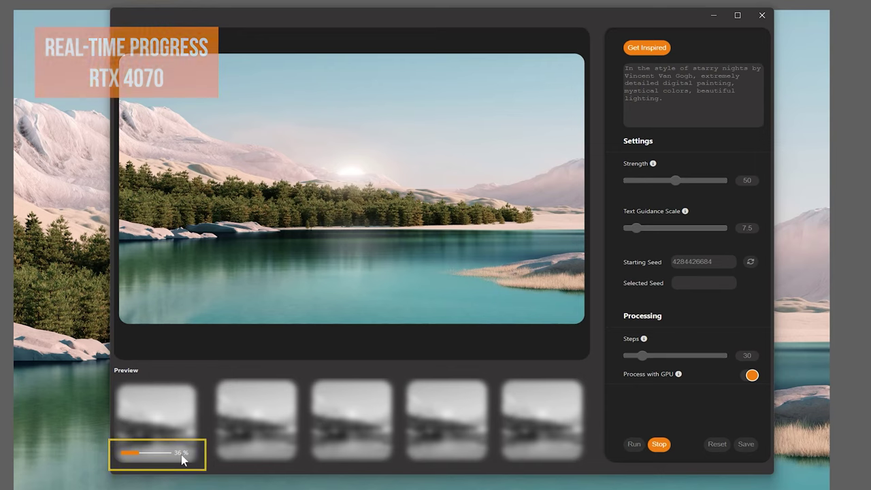
left_click(660, 445)
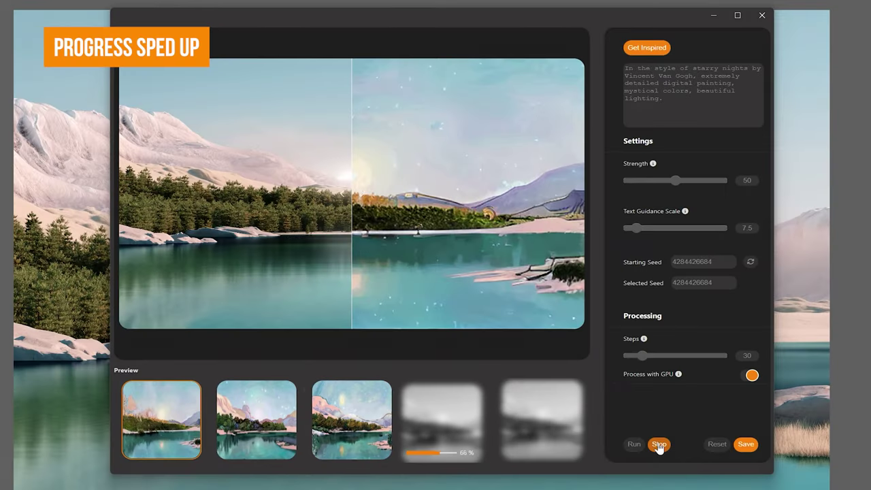
left_click(305, 421)
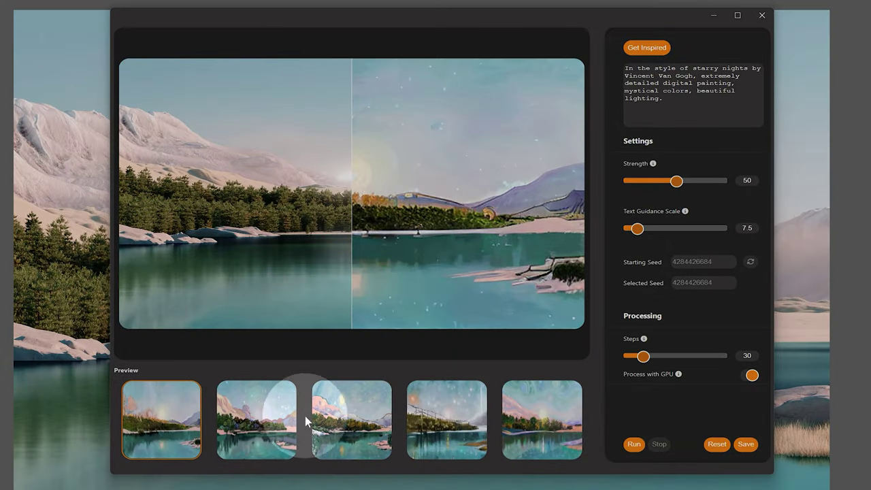
left_click(555, 417)
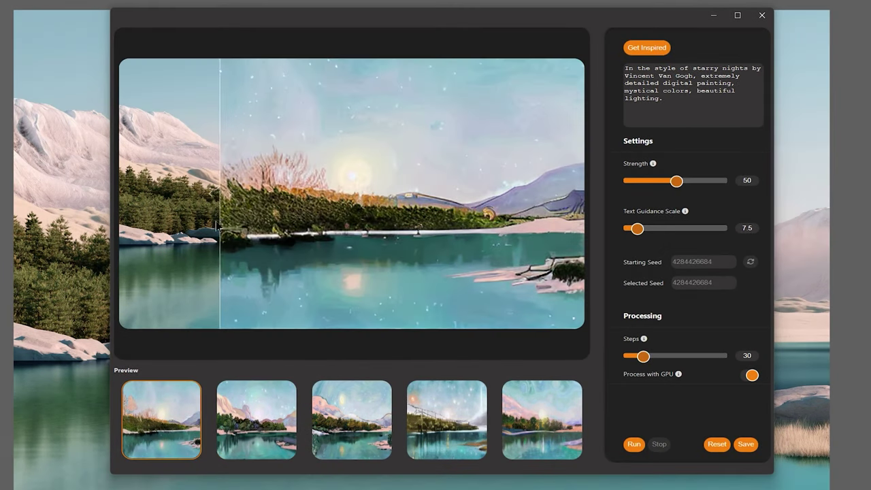
- Compare the original lake photo with the styled result and review the five variations
left_click_drag(218, 254, 128, 262)
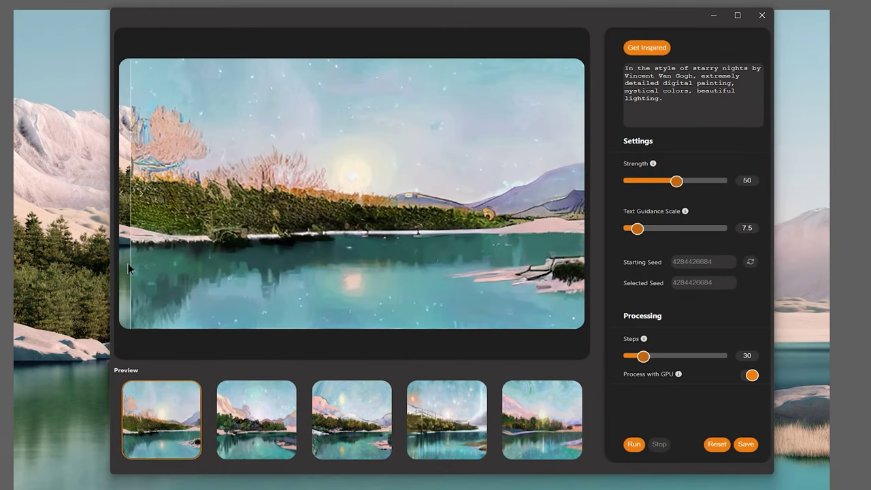
left_click(364, 424)
left_click(467, 428)
left_click(546, 420)
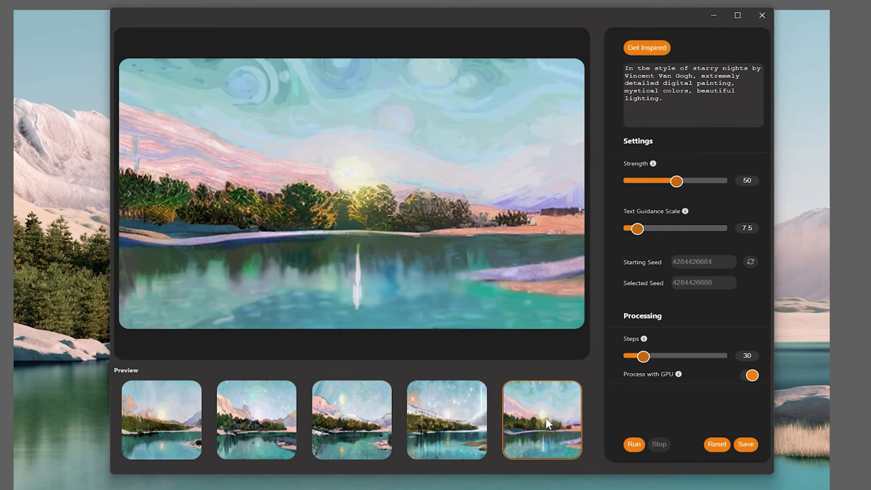
left_click(354, 419)
left_click(279, 426)
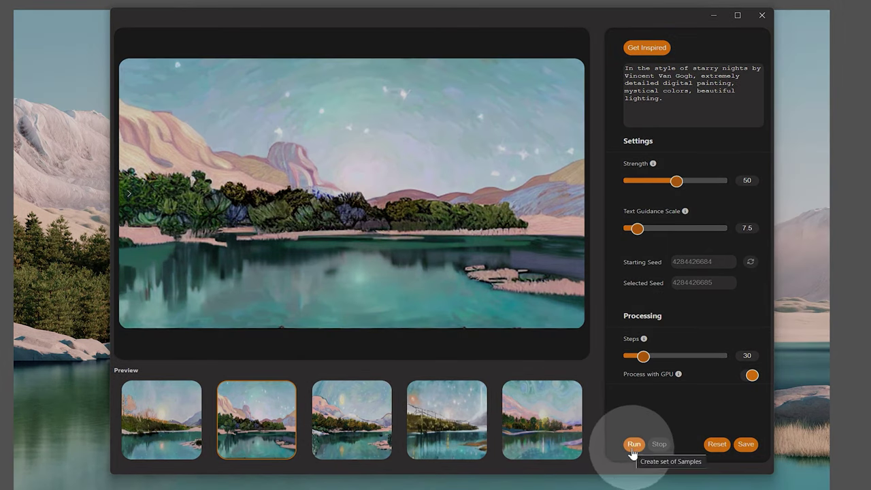
- Generate a fresh set of samples and keep the moonlit third variation as the main image
left_click(632, 449)
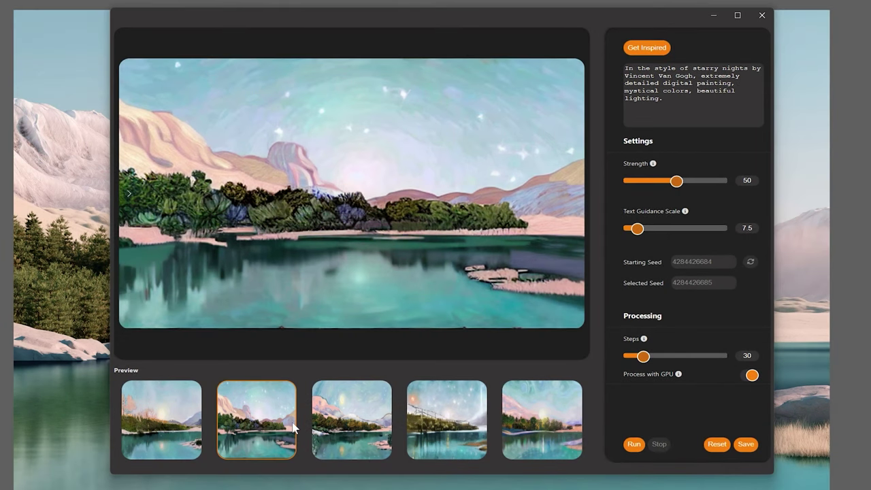
left_click(346, 424)
left_click(258, 427)
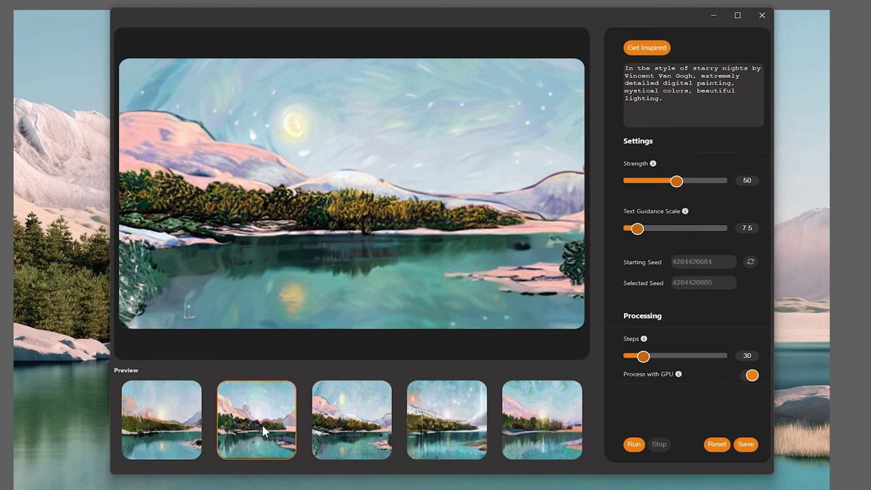
left_click(171, 428)
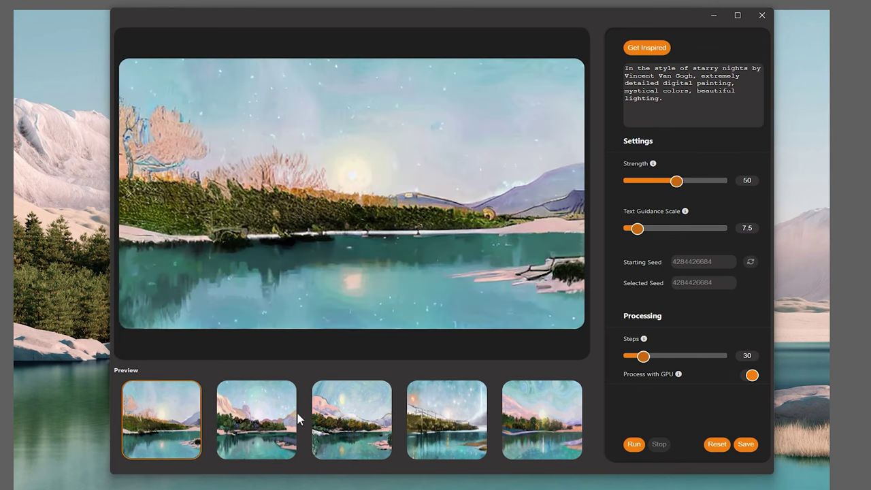
left_click(351, 423)
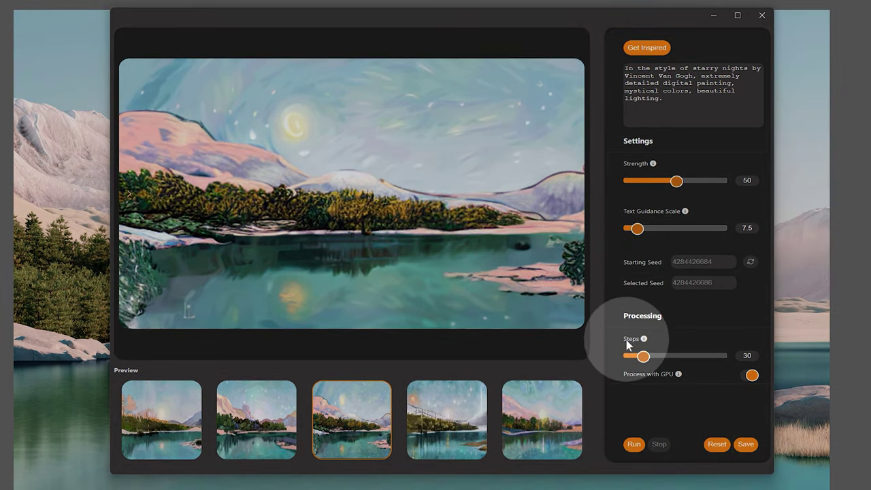
- View the fifth variation, rerun the generation, then stop it partway
mouse_move(644, 340)
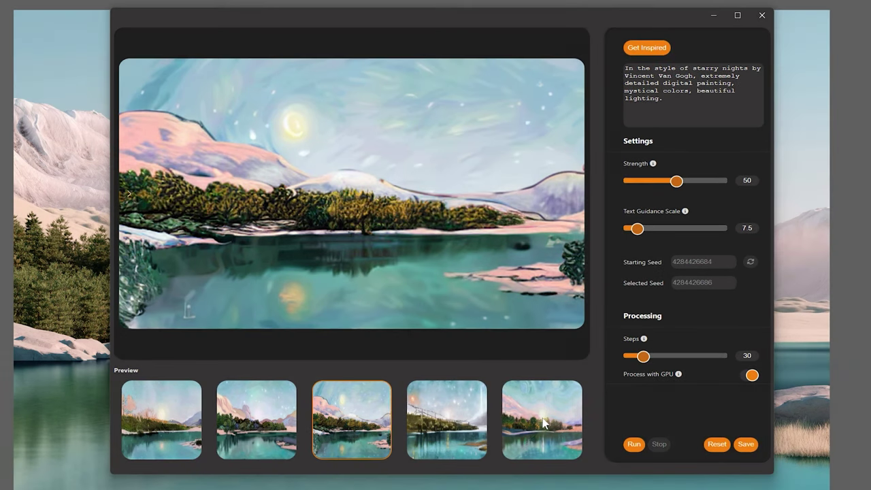
left_click(545, 421)
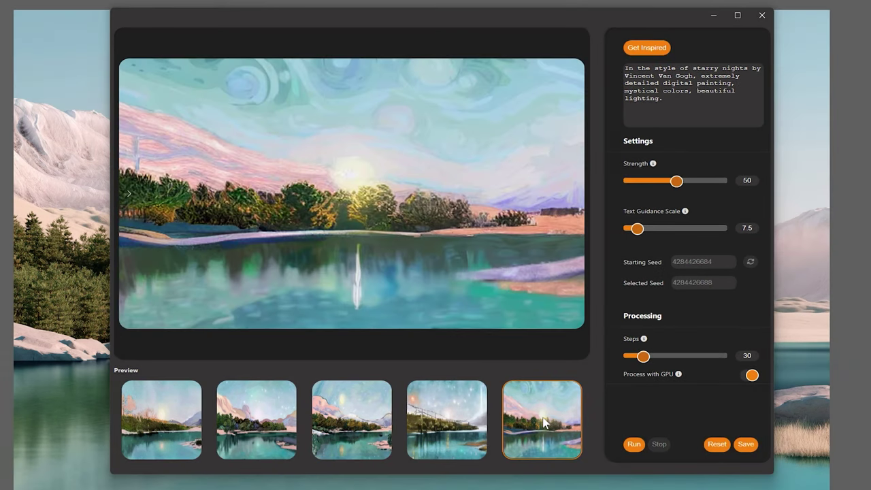
left_click(633, 444)
left_click(633, 445)
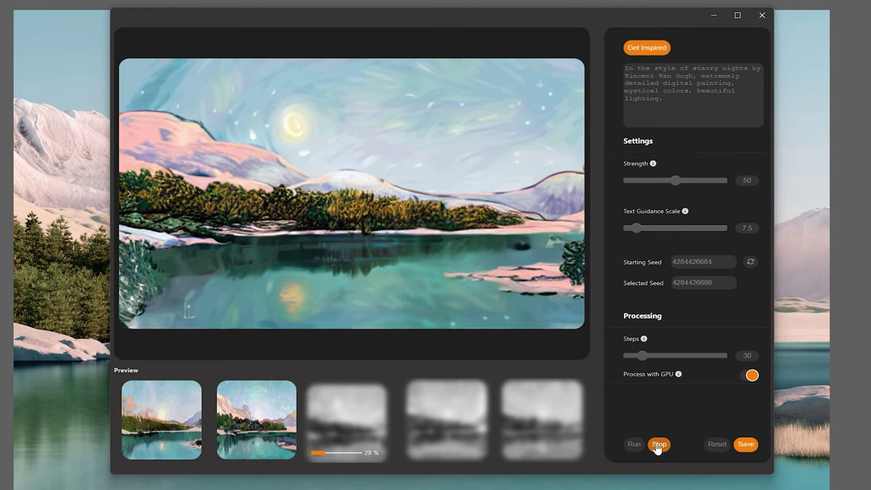
left_click(658, 444)
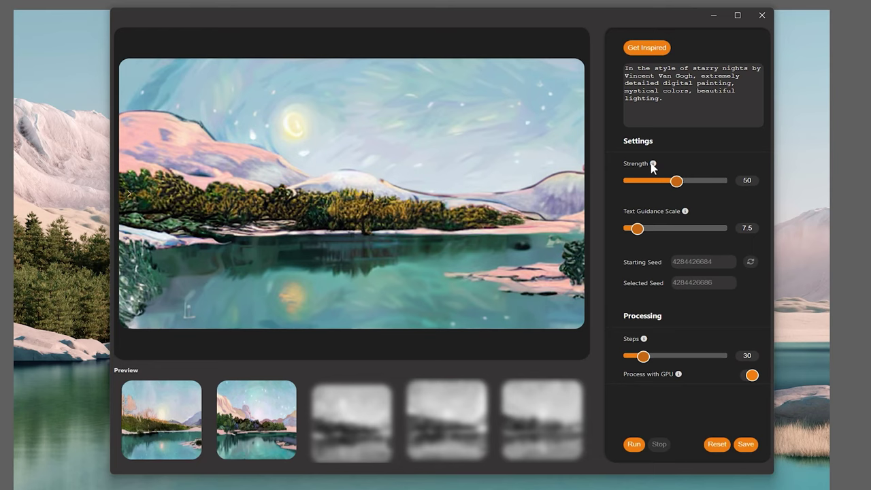
- Raise the Strength to 100 and generate a full Starry Night–style lake sample
mouse_move(650, 169)
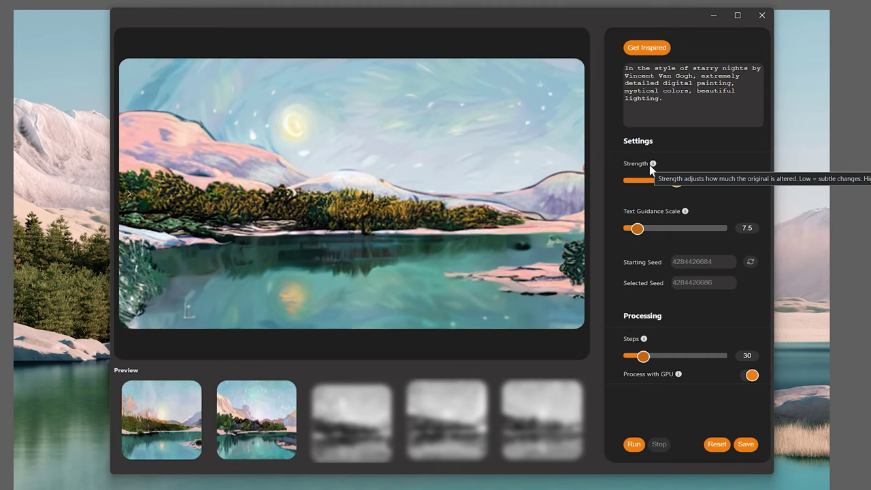
left_click(636, 181)
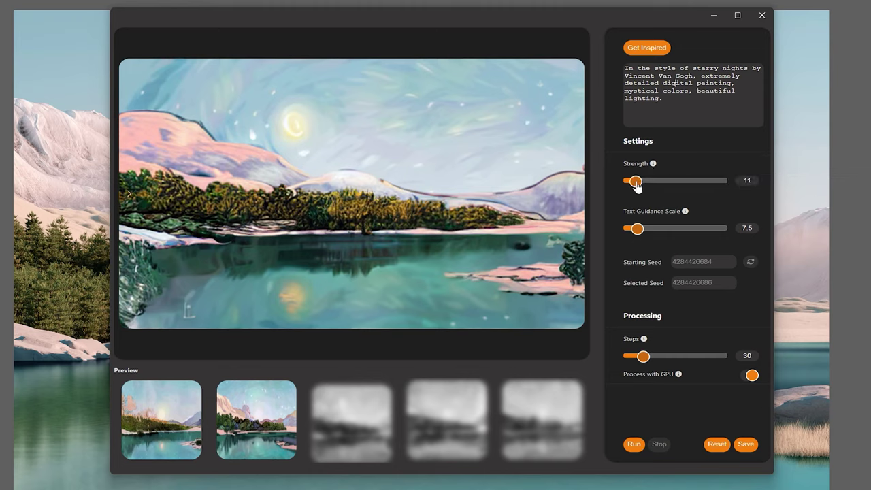
left_click_drag(636, 187, 720, 187)
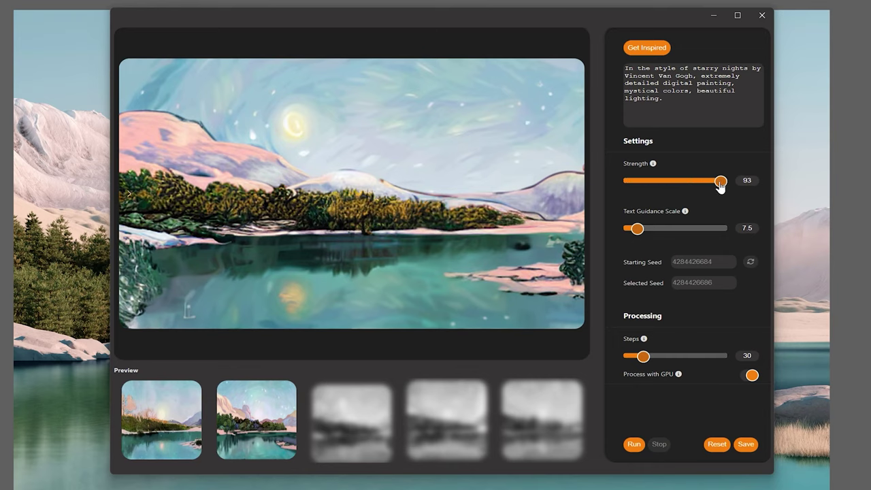
mouse_move(720, 181)
left_mouse_down()
mouse_move(729, 179)
mouse_move(730, 187)
left_mouse_up()
left_click(633, 444)
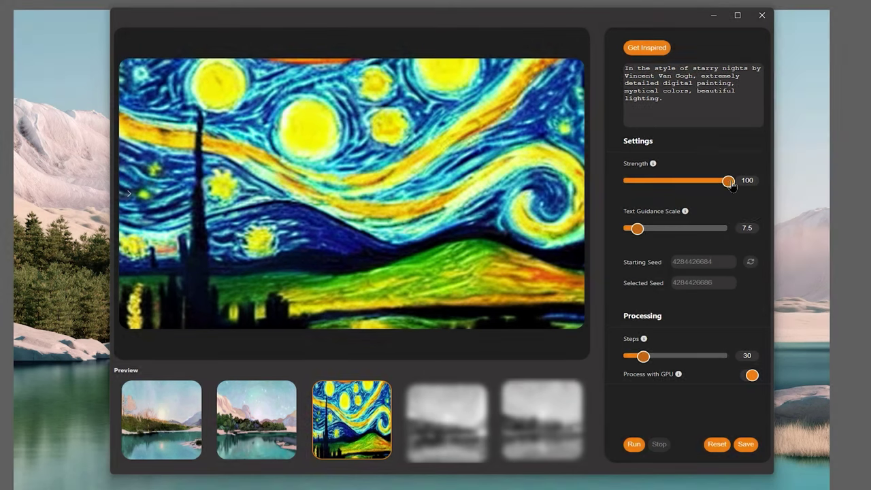
- Generate a sample at Strength 1 and compare it against the original photo
left_click_drag(728, 180, 626, 189)
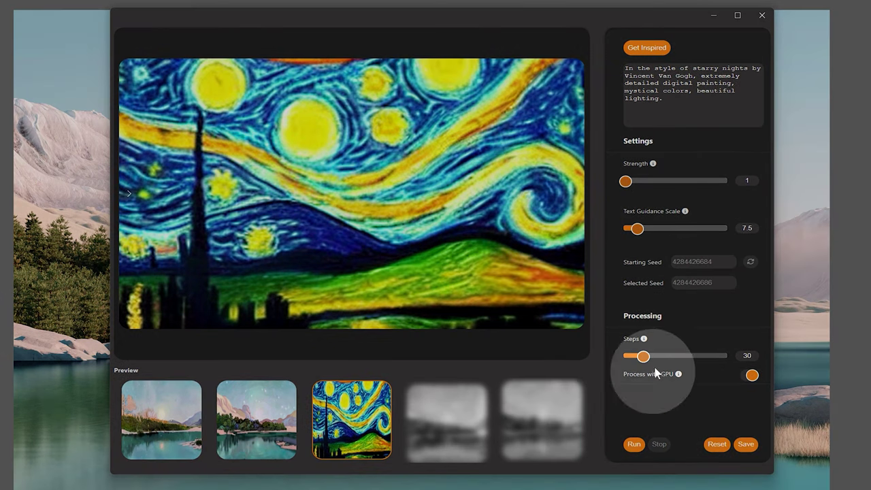
left_click(632, 445)
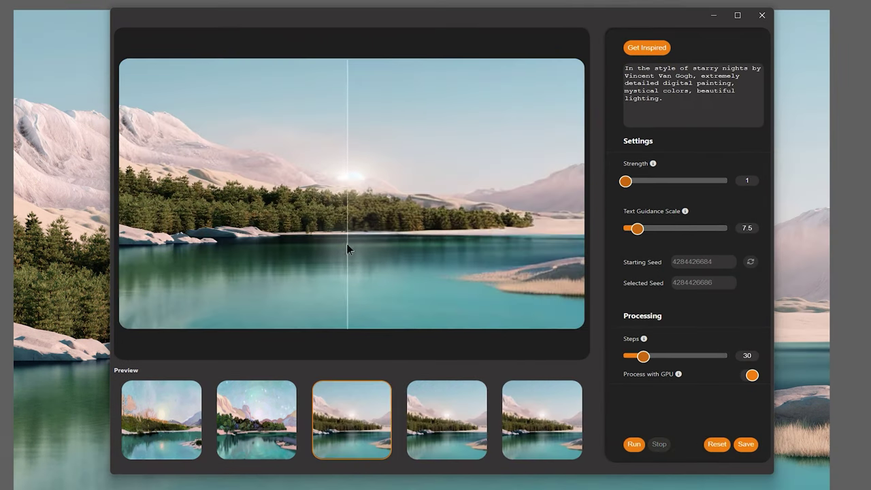
left_click_drag(537, 291, 355, 295)
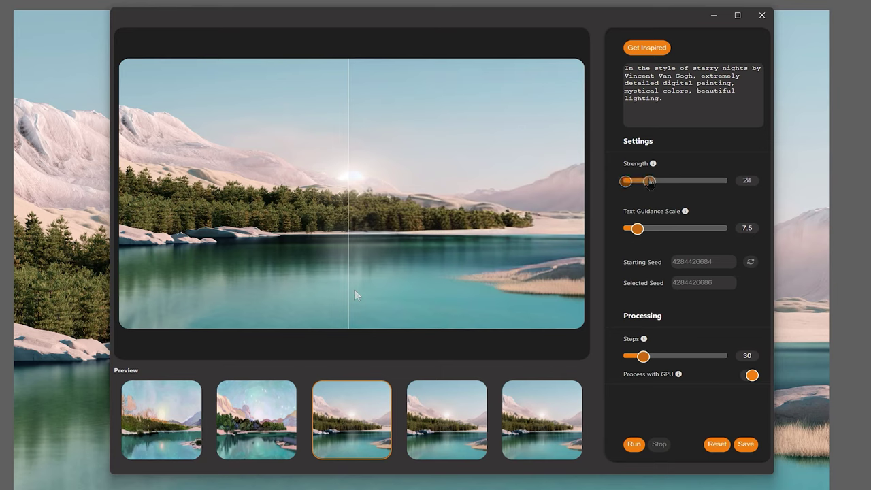
- Regenerate at Strength 20, then 50, sliding the before/after divider to compare
left_click(634, 444)
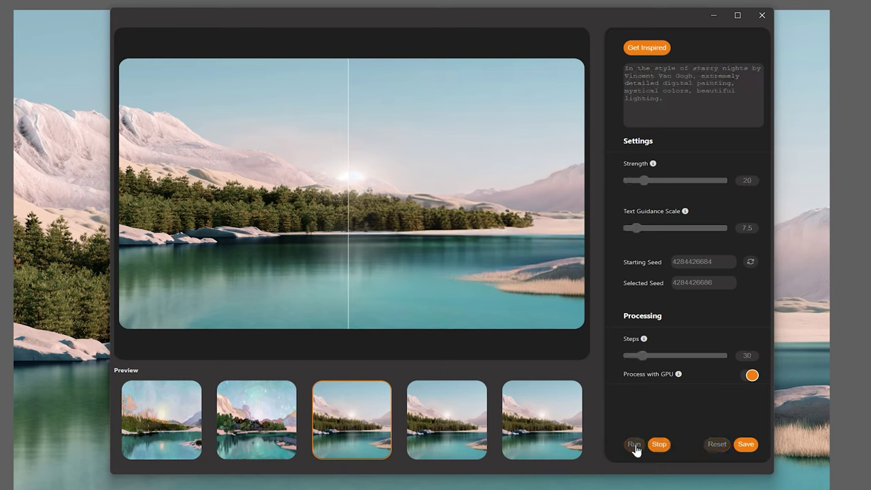
left_click_drag(348, 254, 76, 293)
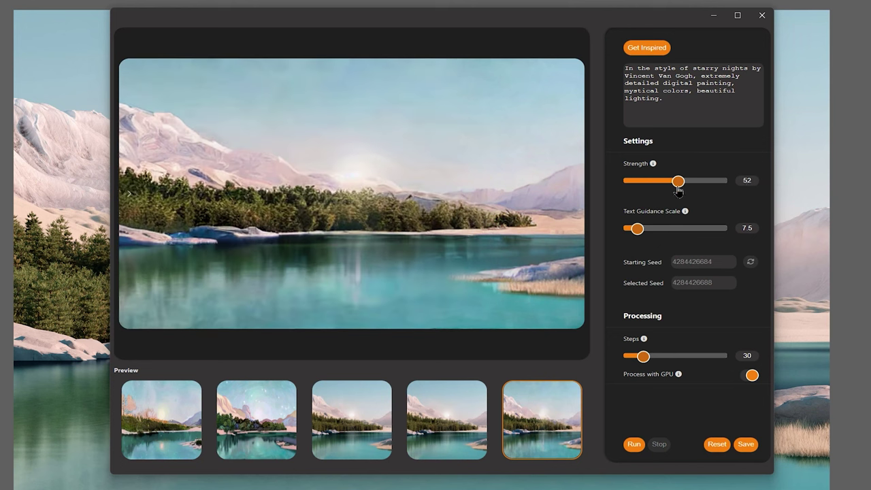
left_click(635, 445)
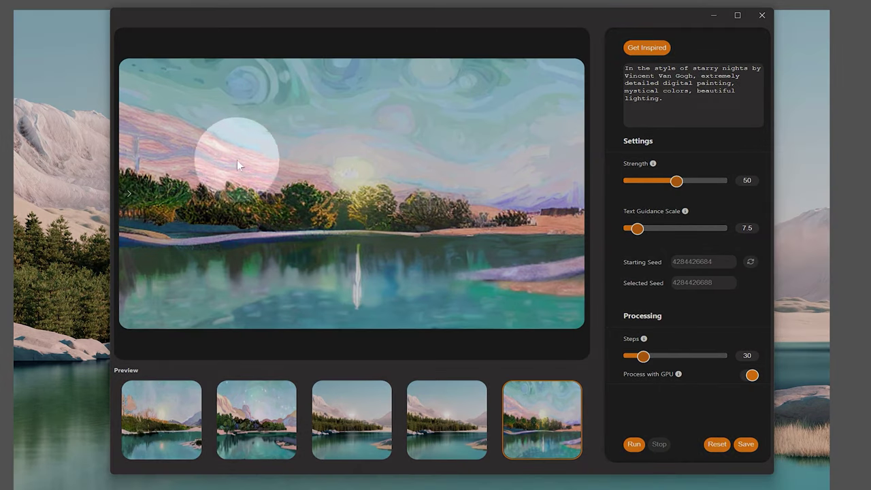
mouse_move(129, 193)
left_mouse_down()
mouse_move(147, 204)
mouse_move(422, 230)
mouse_move(119, 265)
left_mouse_up()
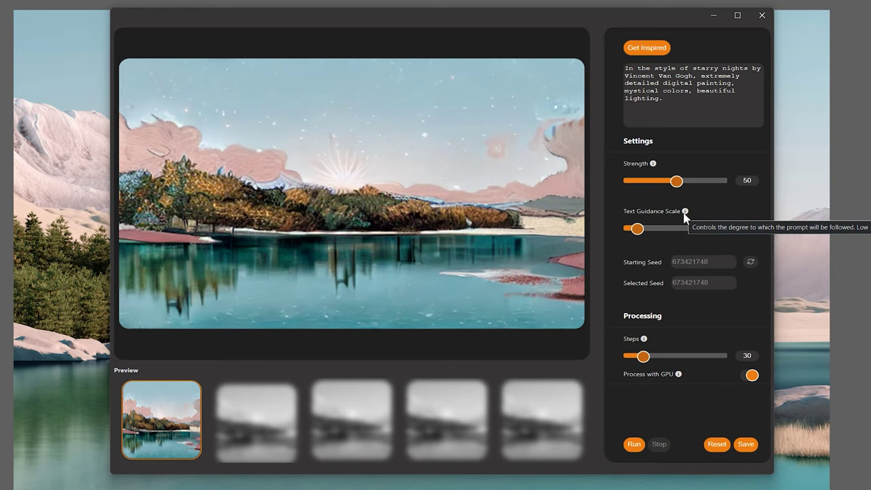
- Set the Text Guidance Scale to 25, regenerate, and view the second sample
left_click_drag(637, 230, 728, 230)
left_click(634, 444)
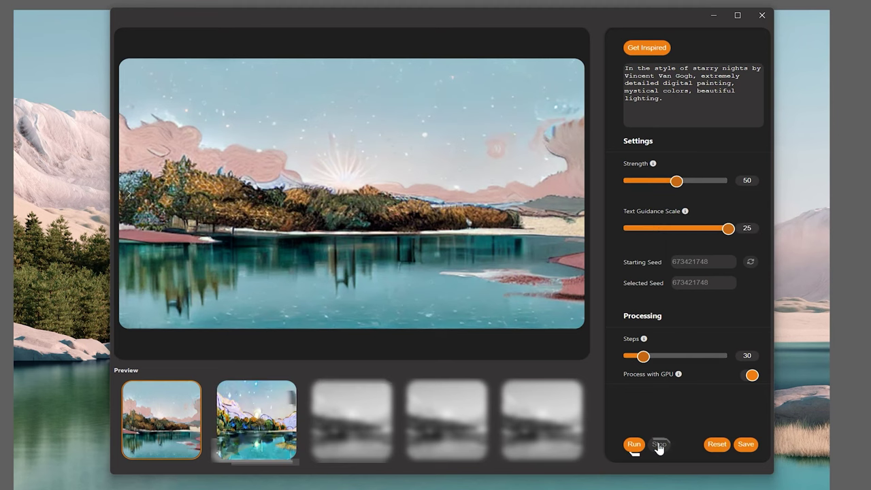
left_click(265, 426)
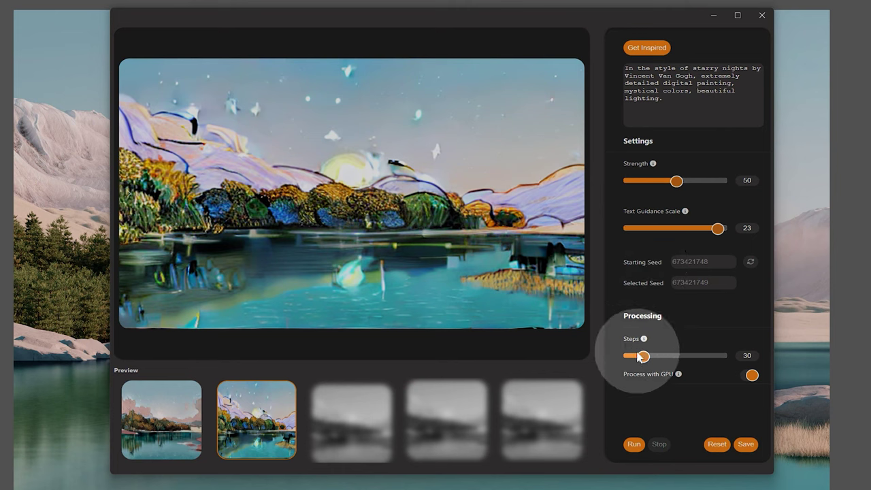
- Set Steps to 75 and regenerate for a smoother, more detailed lake
mouse_move(644, 339)
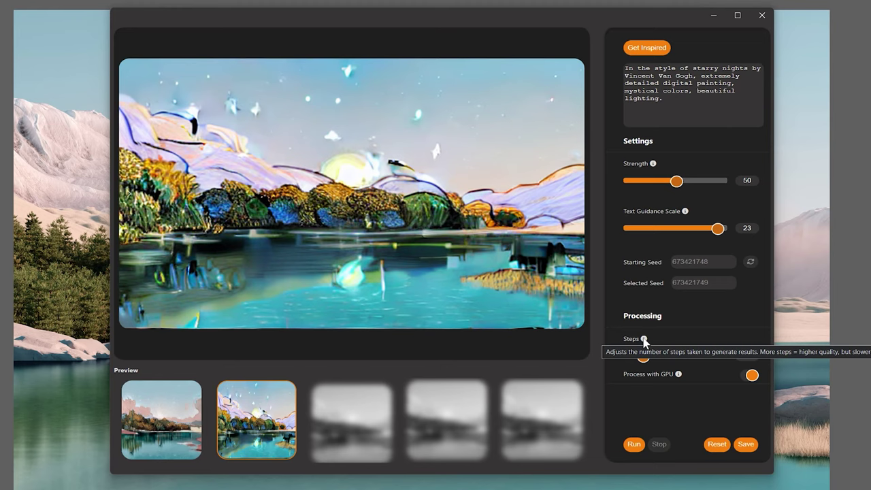
left_click_drag(644, 355, 727, 357)
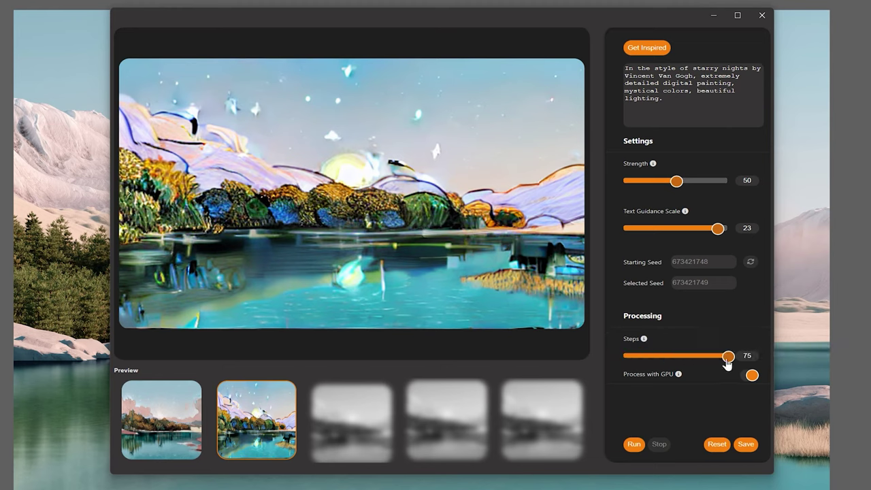
left_click(633, 445)
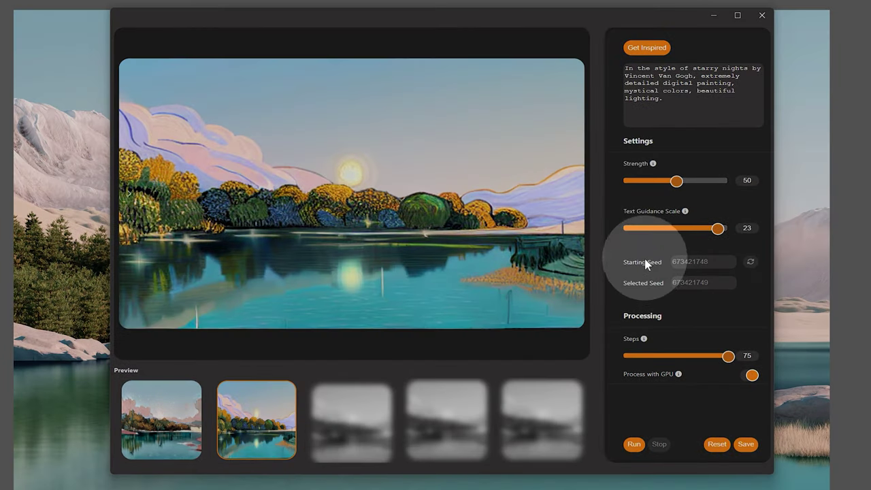
left_click(716, 443)
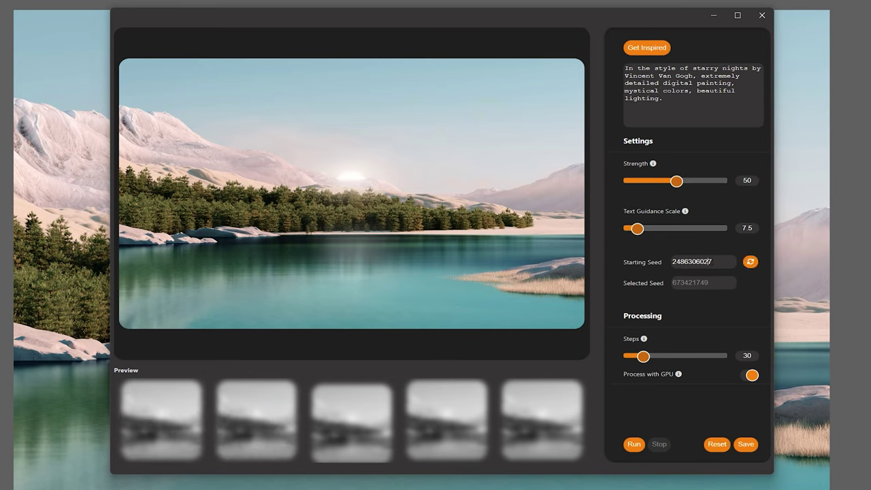
left_click_drag(710, 261, 681, 262)
type("1111111111")
key("ctrl+a")
type("drawing of a man wearing a gr")
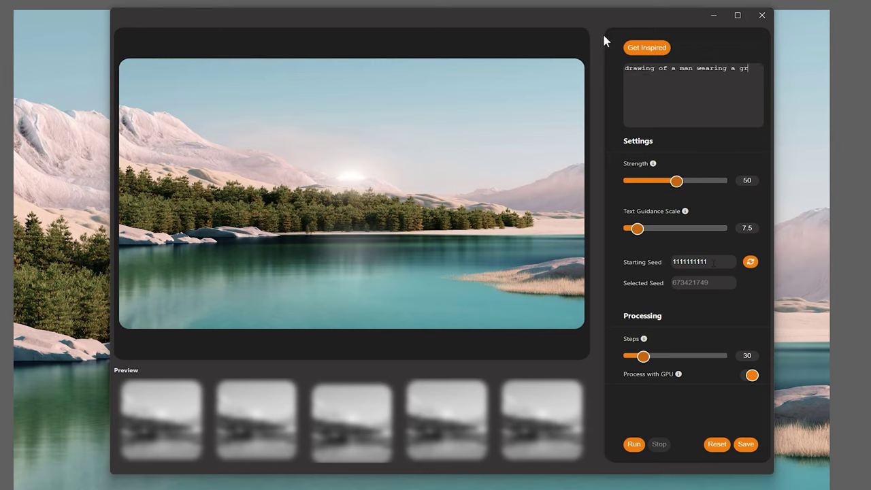
type("ay hood, dramatic, portrait, detailed, photorealistic")
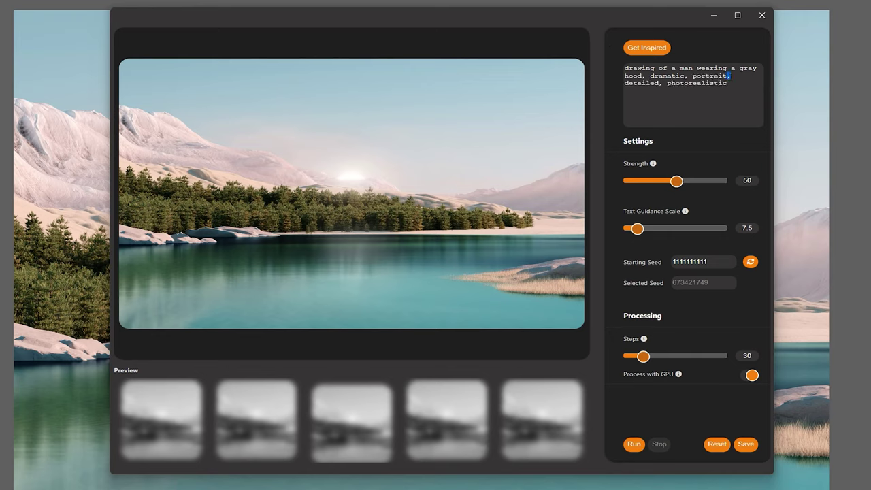
- Set Strength 100, Text Guidance 25 and Steps 75, then start generation
left_click_drag(728, 76, 732, 75)
left_click_drag(676, 176, 734, 185)
left_click_drag(637, 231, 728, 230)
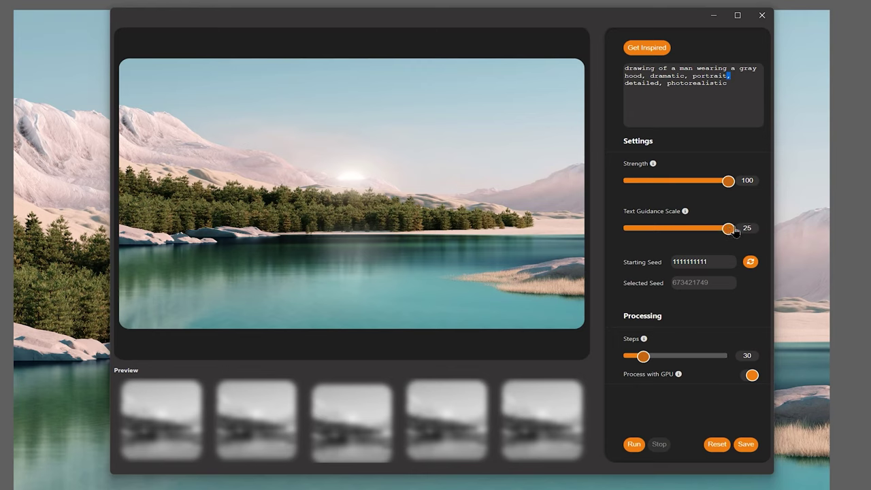
left_click_drag(643, 357, 727, 358)
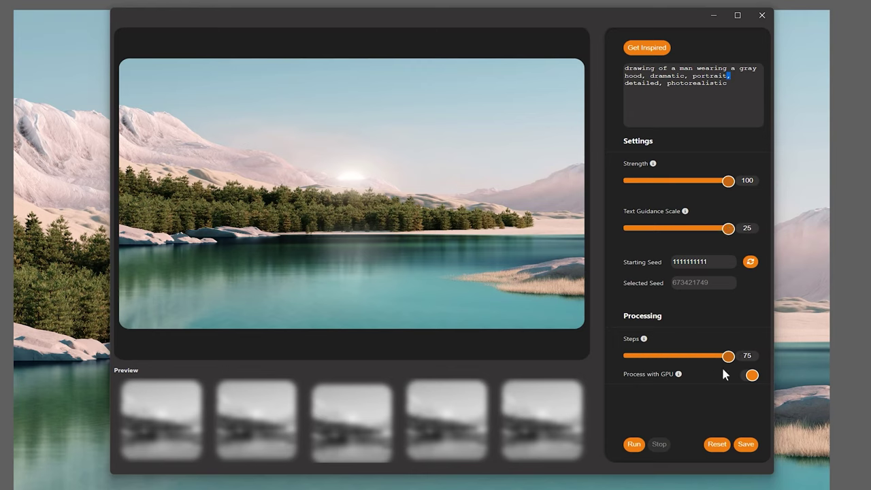
left_click(633, 446)
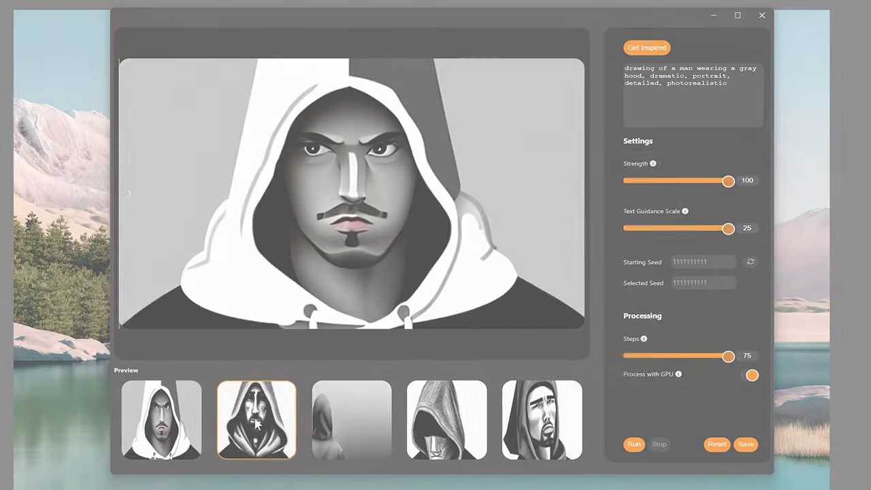
left_click(257, 423)
left_click(454, 424)
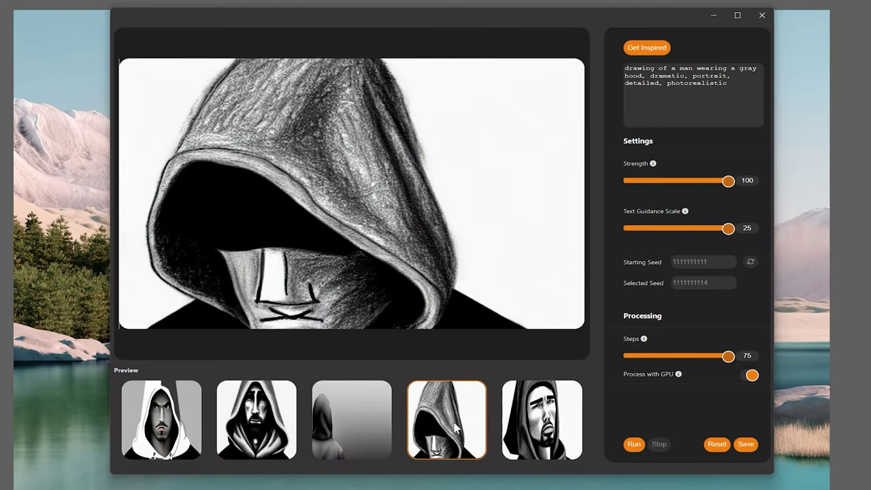
left_click(548, 422)
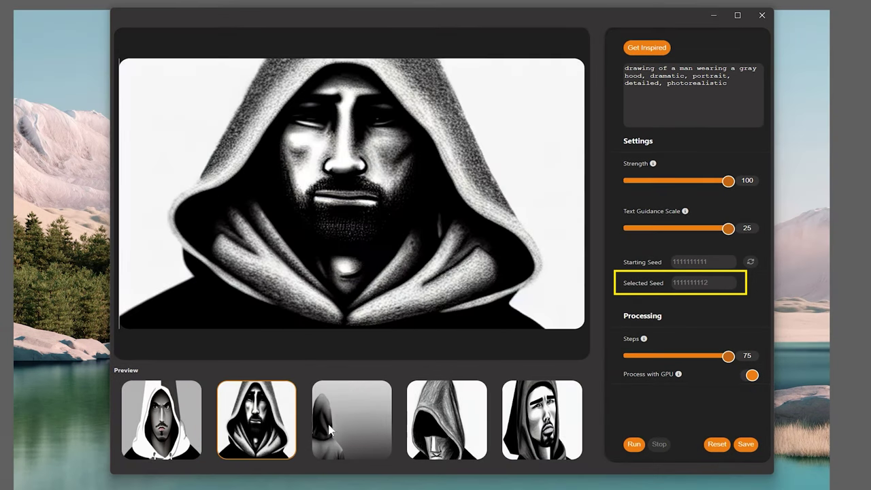
left_click(449, 423)
left_click(545, 422)
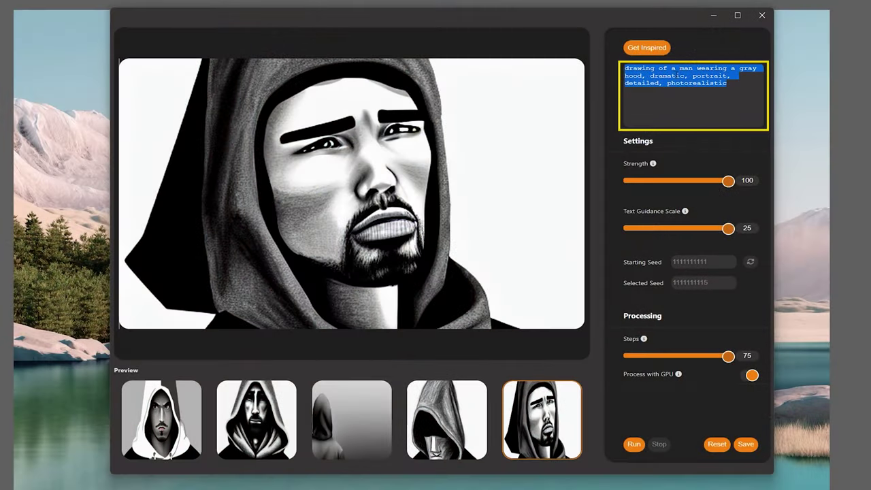
left_click(718, 444)
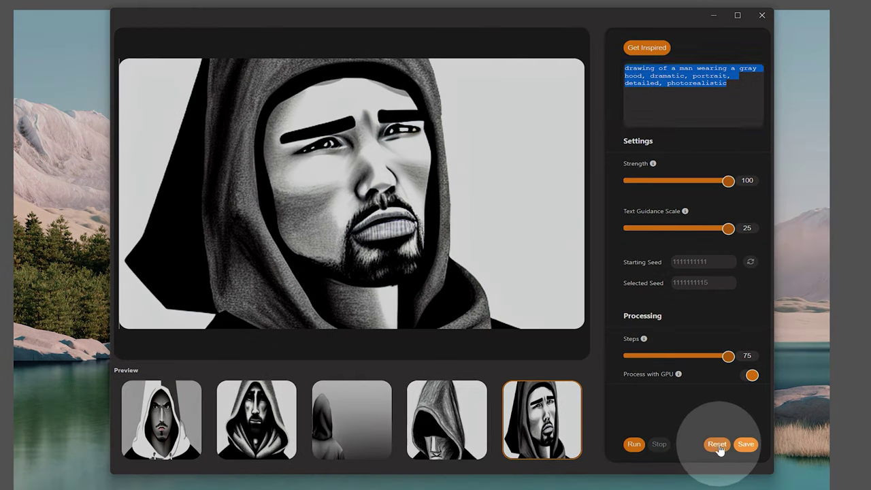
key("ctrl+a")
type("drawing of a man wearing a gray hood, dramatic, portrait, detailed, photorealistic")
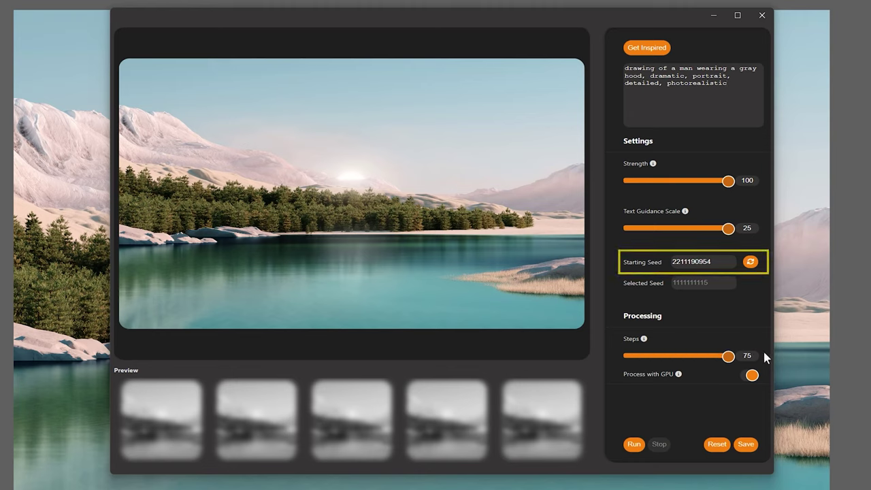
left_click(752, 263)
left_click(751, 263)
left_click(751, 263)
left_click(752, 263)
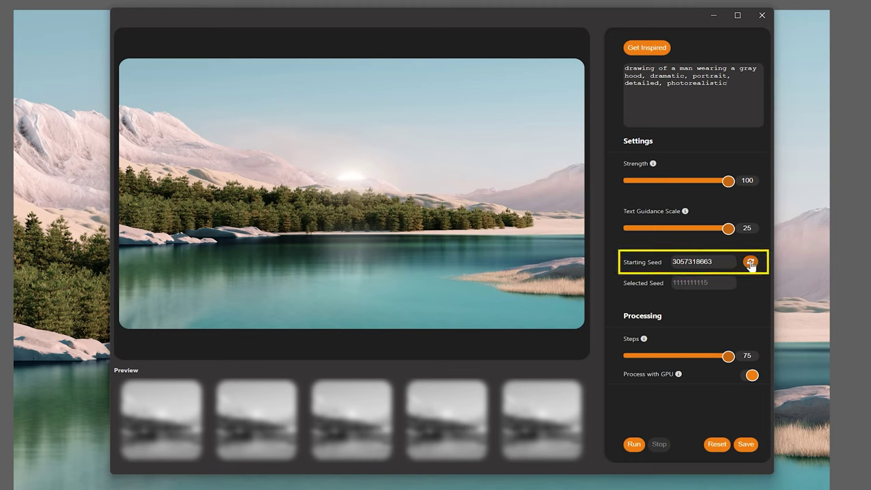
left_click_drag(711, 262, 654, 274)
type("333333")
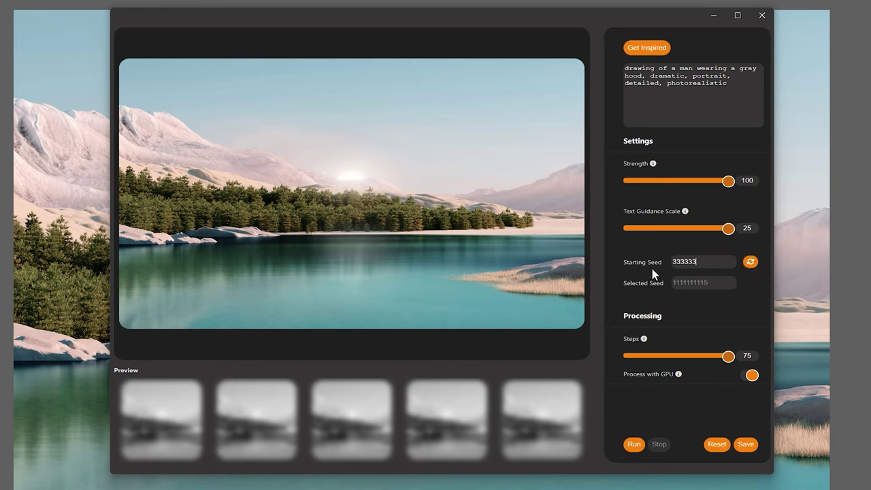
type("3333")
left_click(633, 444)
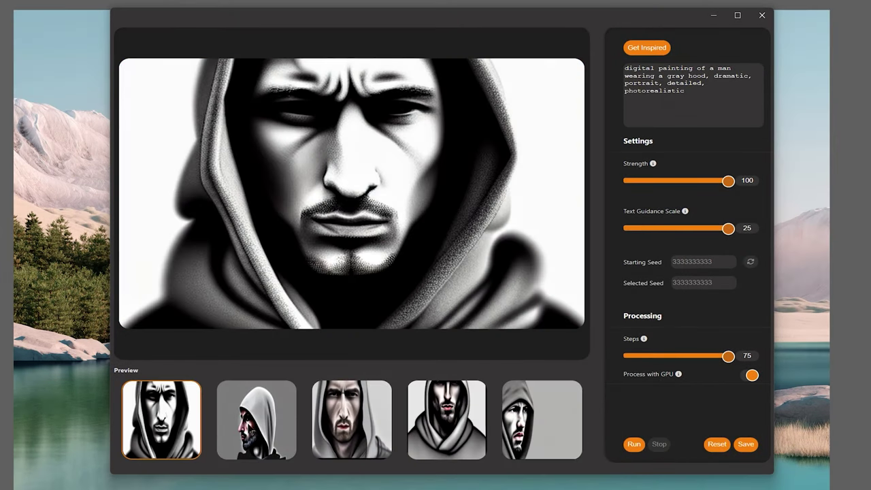
left_click(250, 430)
left_click(350, 433)
left_click(450, 423)
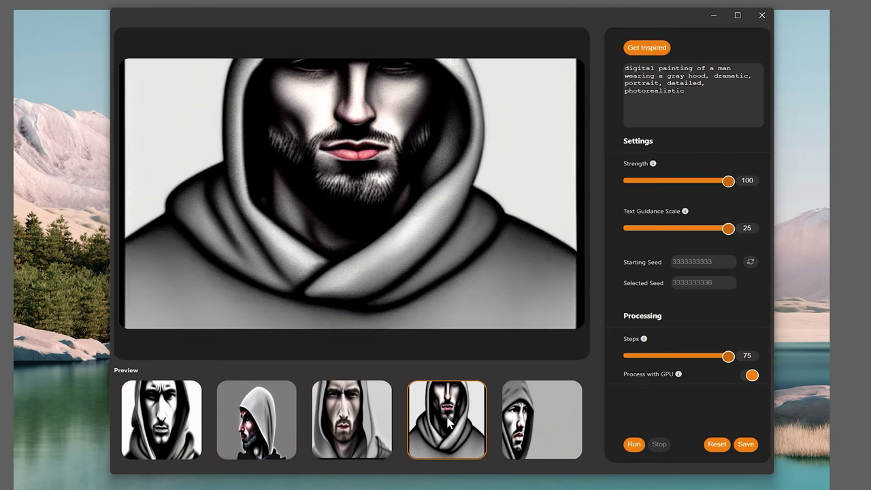
left_click(529, 430)
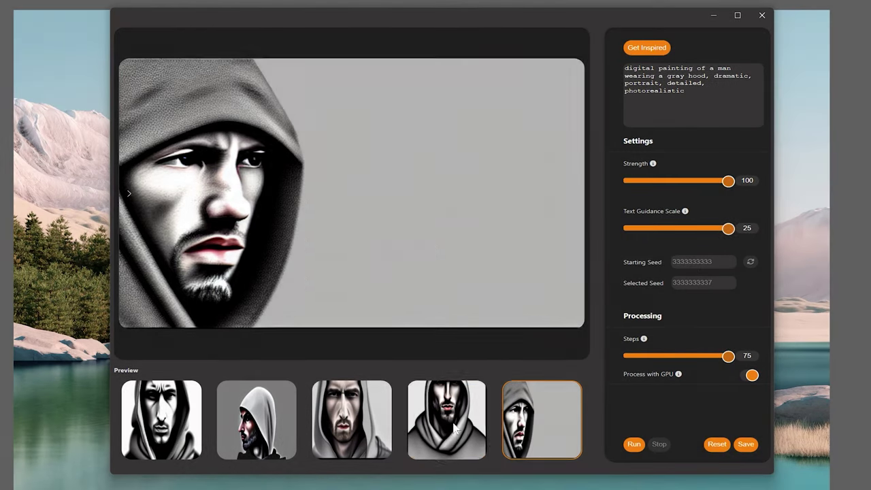
left_click(449, 421)
left_click(375, 417)
left_click(177, 429)
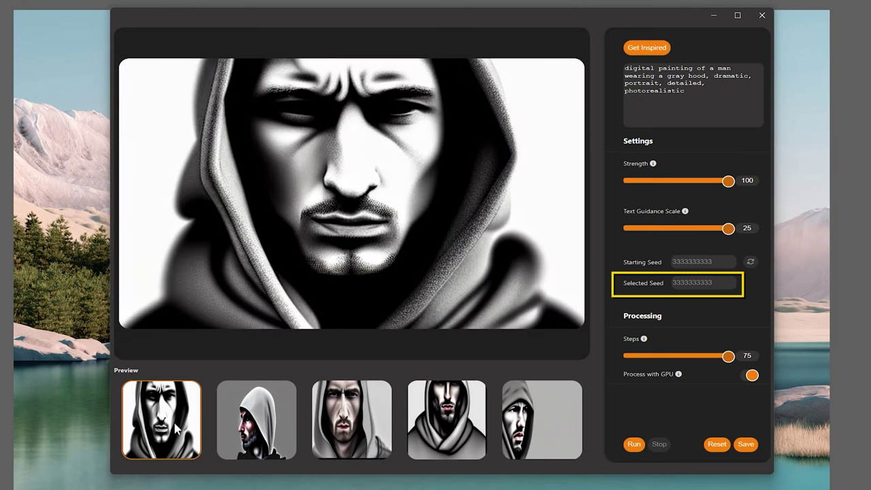
left_click(235, 416)
left_click(172, 418)
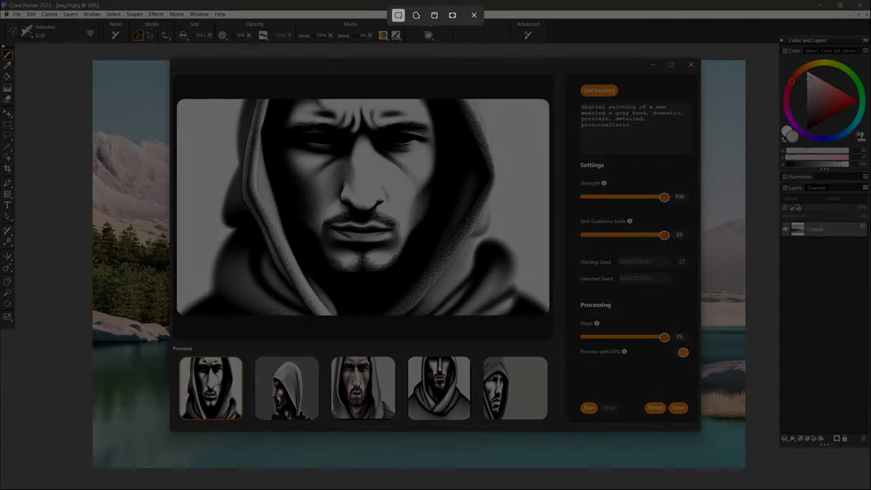
left_click_drag(171, 62, 701, 429)
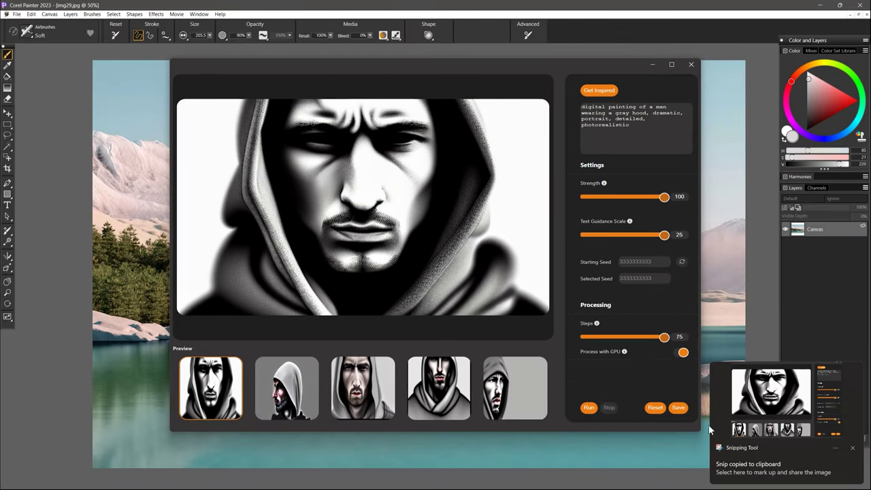
left_click(773, 466)
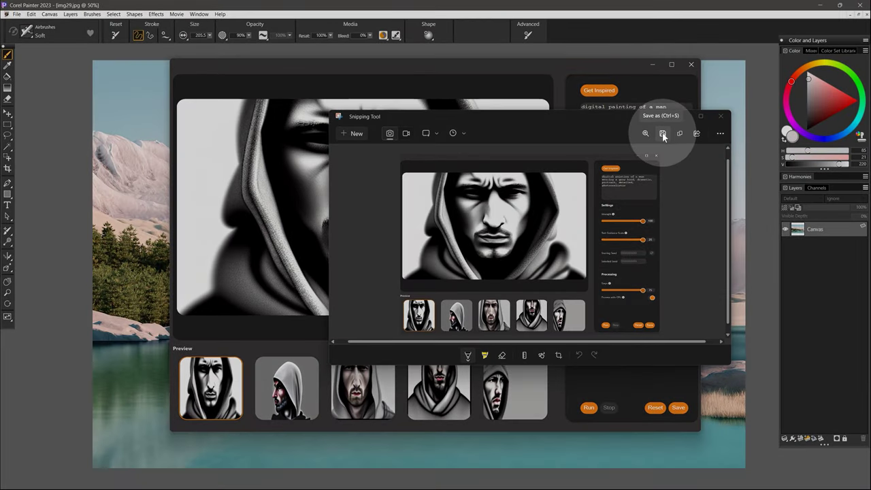
left_click(662, 134)
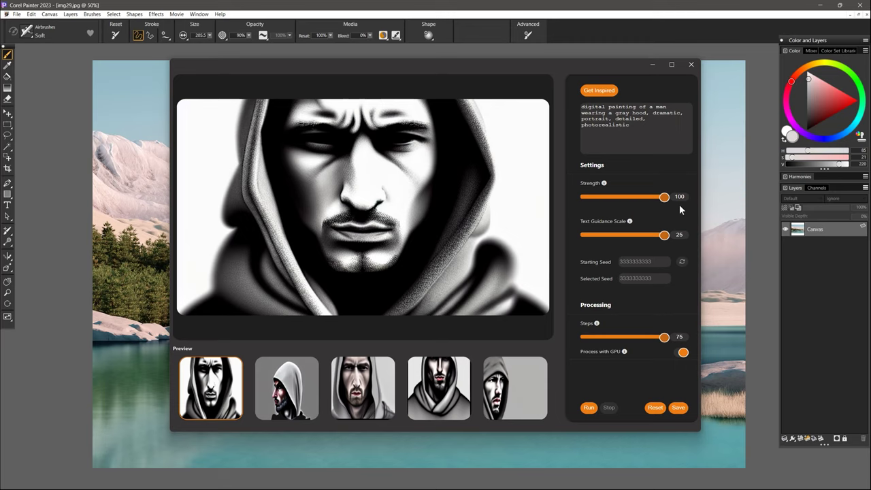
left_click(655, 407)
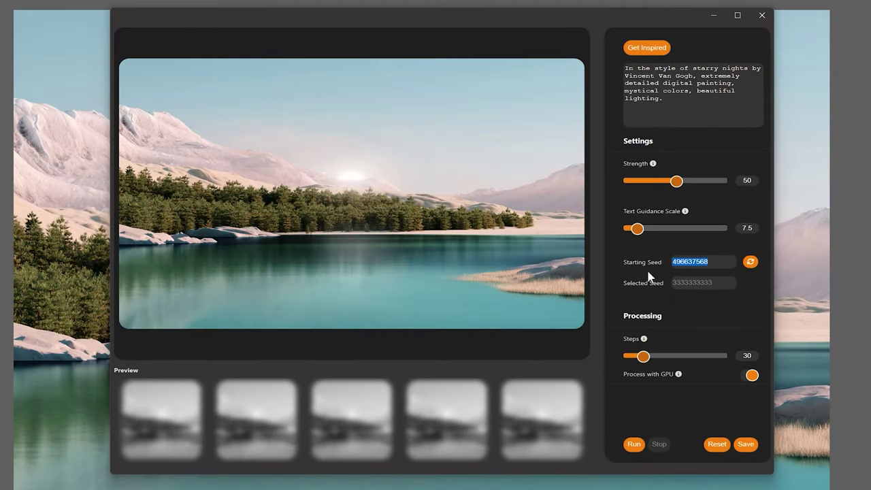
type("1111111111")
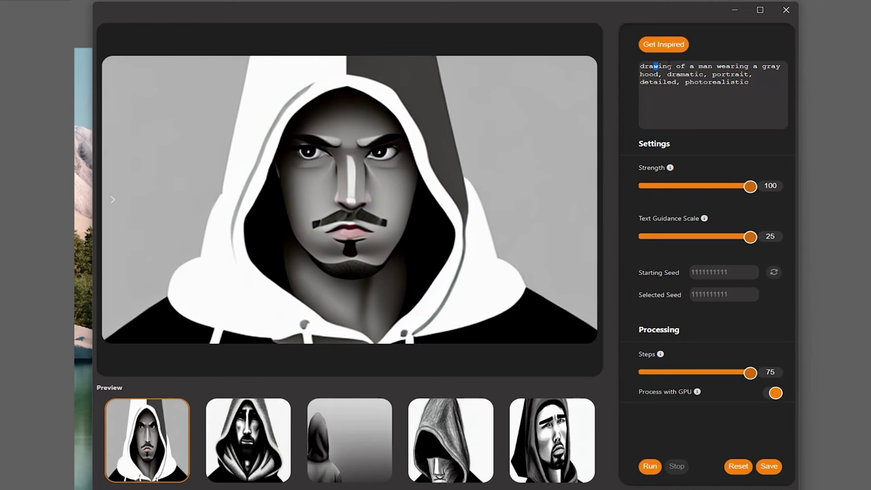
- Change the prompt's opening to 'digital painting', regenerate, and pick the white-hooded first sample
key("BackSpace")
type("digital painting")
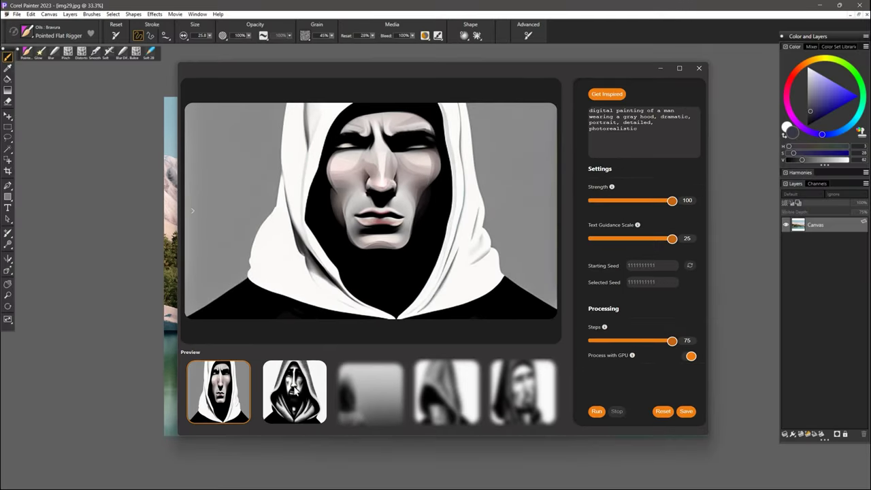
left_click(295, 391)
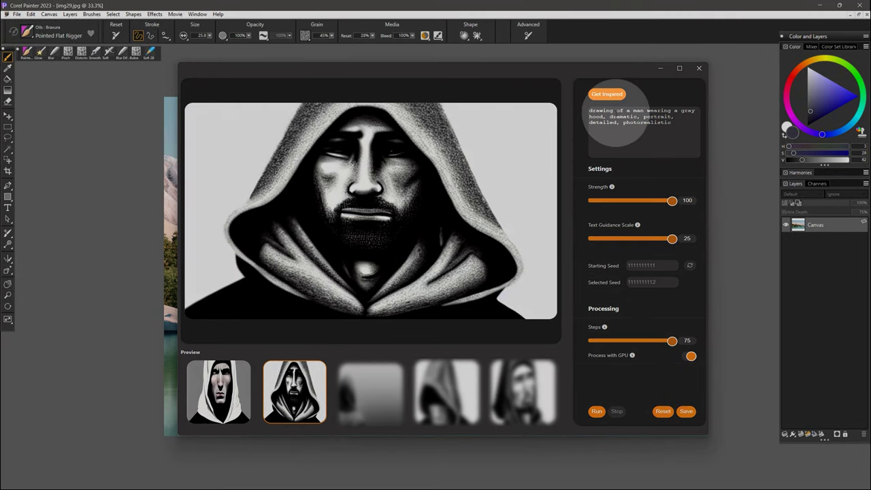
left_click(226, 391)
left_click(284, 388)
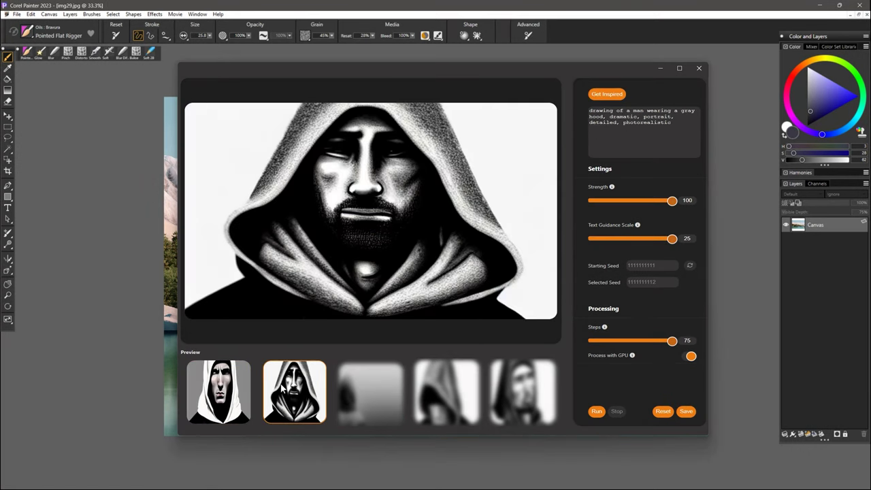
left_click(234, 392)
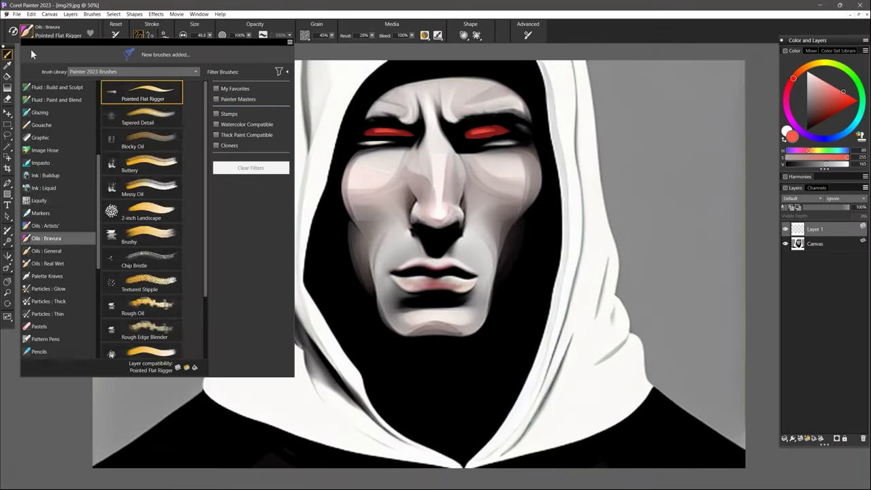
- Reshape the face with Liquify and paint glowing red eyes with the F-X Glow brush
mouse_move(418, 211)
left_mouse_down()
mouse_move(435, 130)
mouse_move(502, 305)
left_mouse_up()
left_click(26, 30)
left_click(55, 204)
left_click_drag(368, 133, 504, 132)
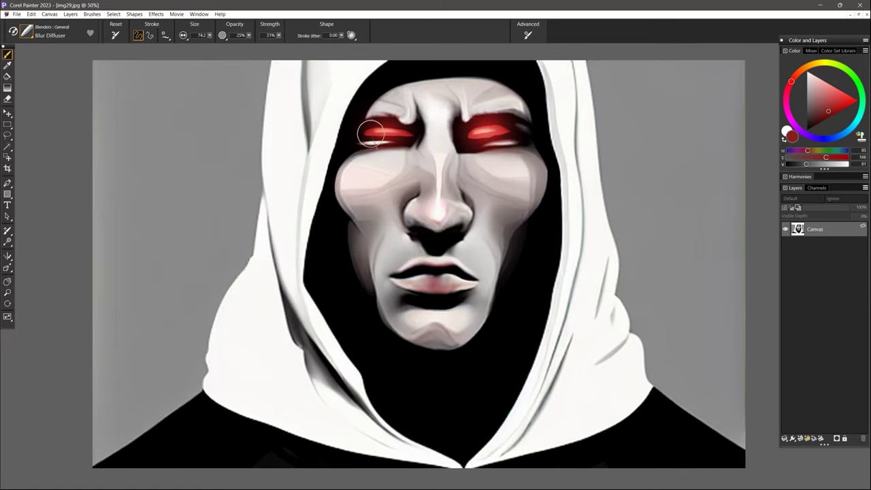
- Smooth the painting with the Blenders: Blur Diffuser brush
left_click(26, 31)
left_click(245, 204)
left_click(416, 281, "alt")
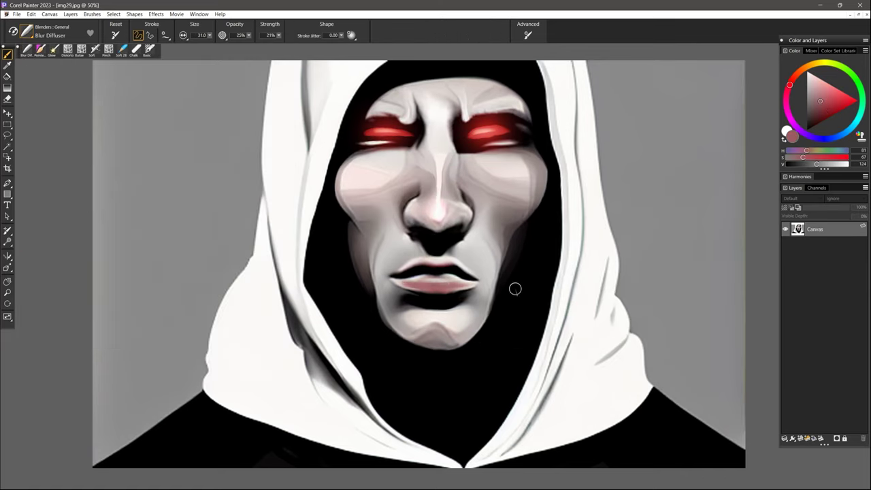
- Save the portrait as the PNG file man-in-hood-edited.png
left_click(16, 14)
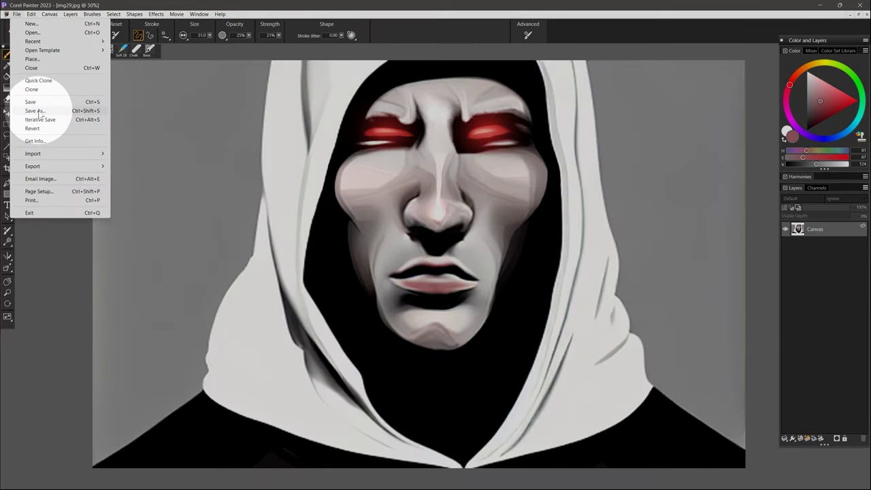
left_click(35, 111)
left_click(279, 307)
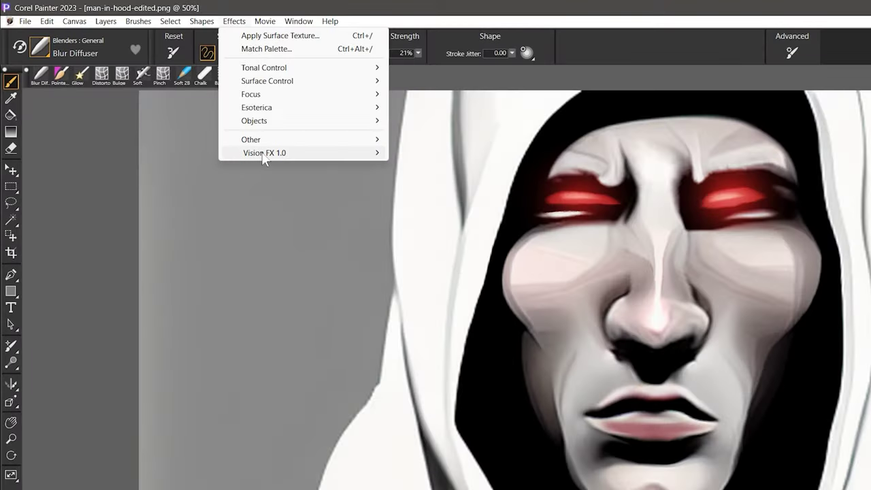
- Replace the prompt with the gray-hood description and raise Steps to 75
mouse_move(264, 155)
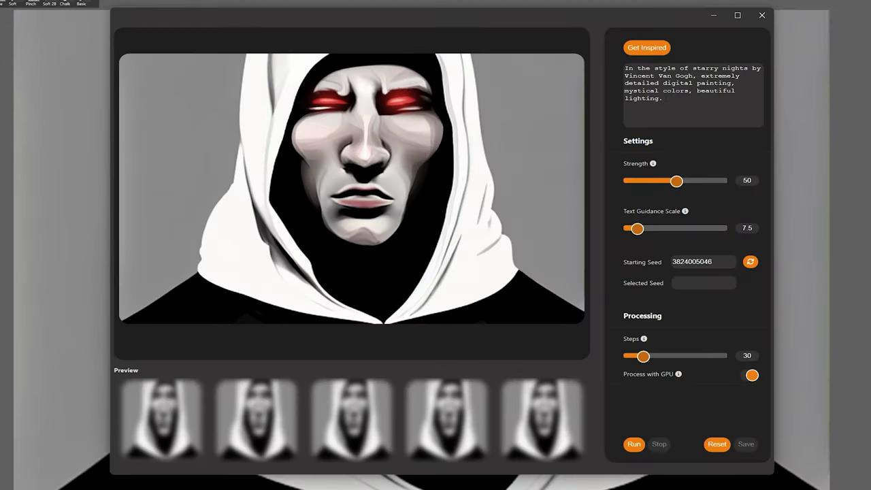
key("ctrl+a")
key("ctrl+v")
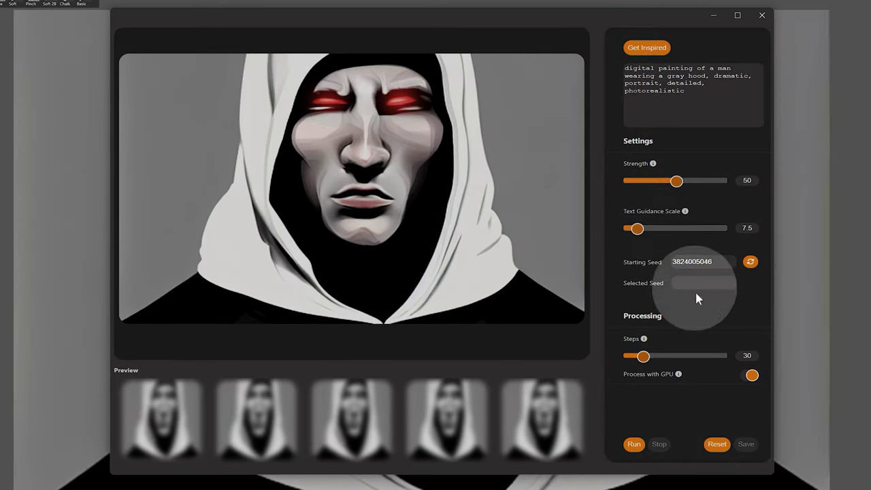
left_click_drag(643, 356, 728, 356)
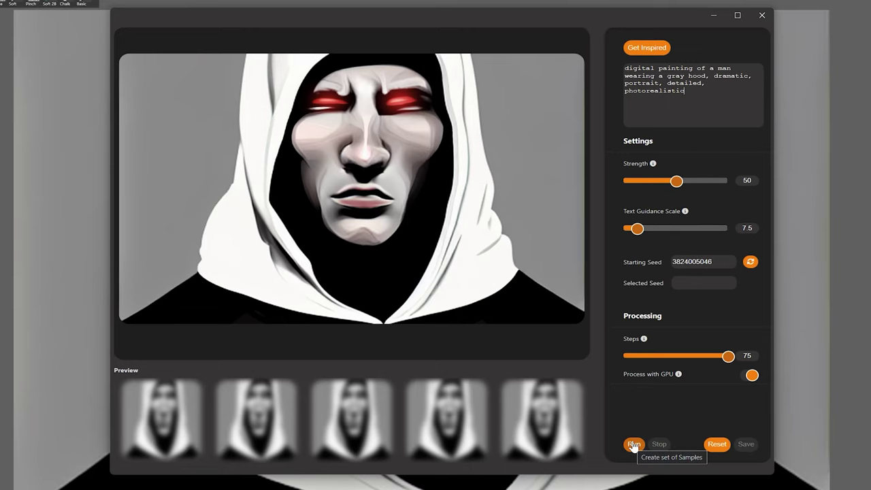
- Generate restyled samples and preview the second, third and red-eyed fourth samples
left_click(634, 444)
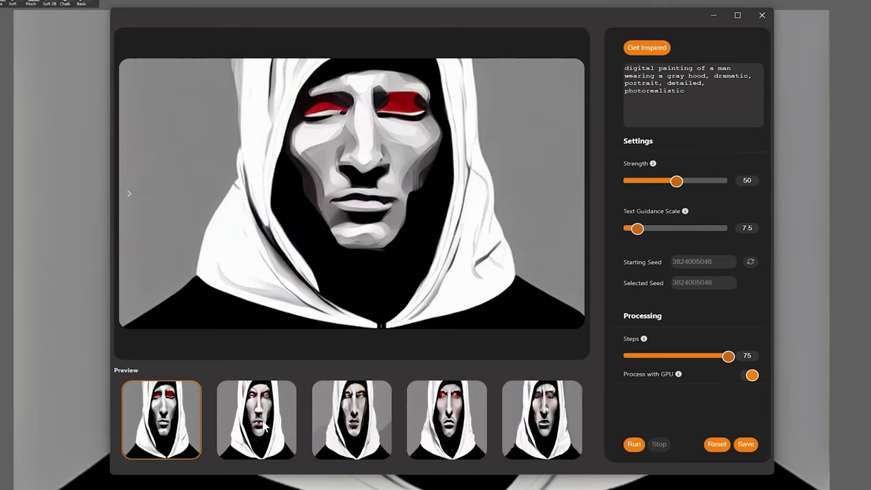
left_click(267, 426)
left_click(358, 427)
left_click(441, 427)
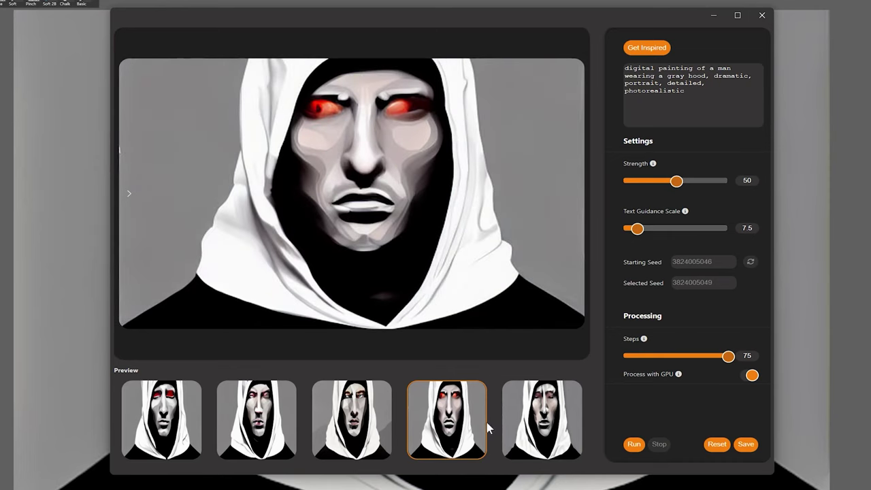
- Apply the red-eyed sample to the canvas and relaunch Vision FX on it
left_click(745, 443)
left_click(155, 13)
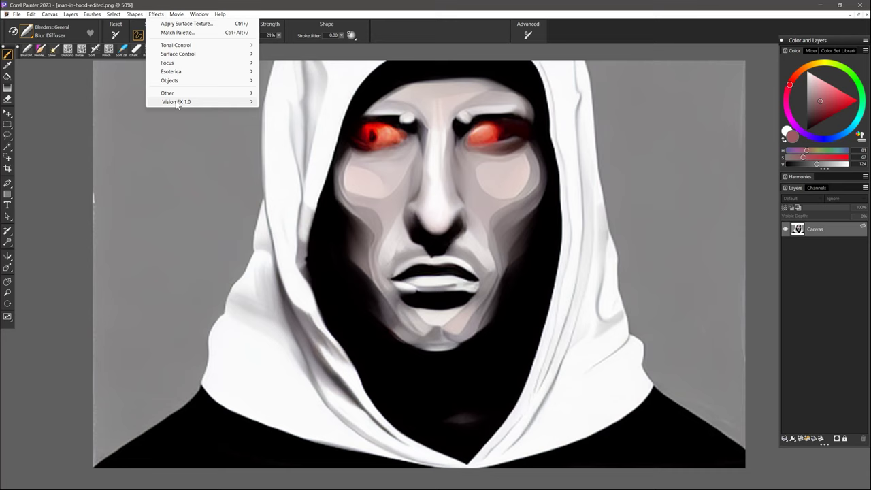
mouse_move(176, 102)
left_click(282, 102)
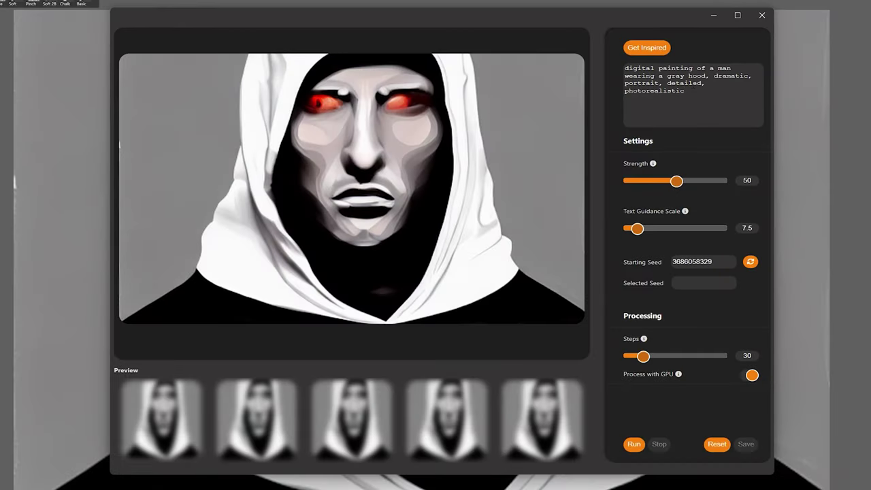
- End the prompt with 'sunglasses', set guidance to 20.5, regenerate, and compare with the original
left_click_drag(659, 76, 698, 89)
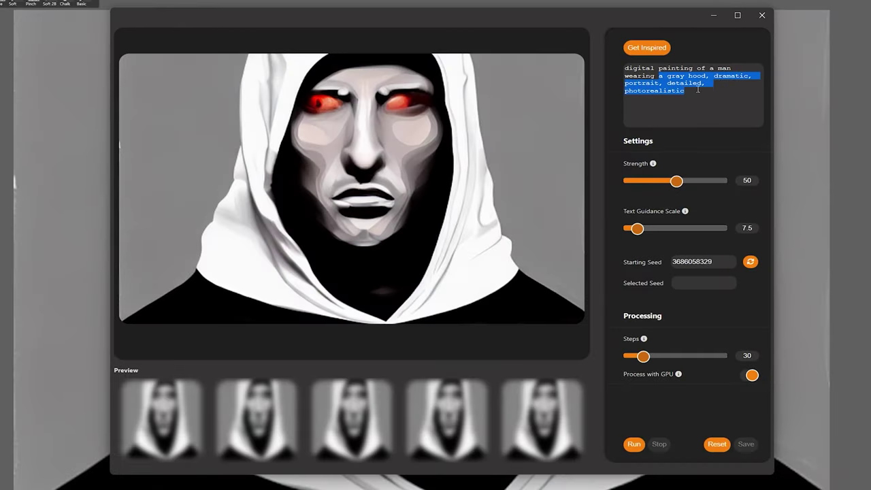
type("sunglasses")
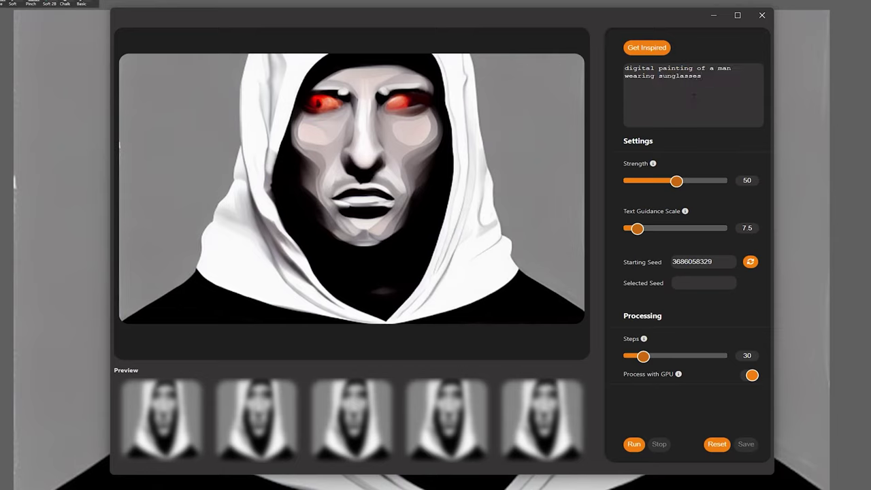
left_click_drag(656, 229, 706, 234)
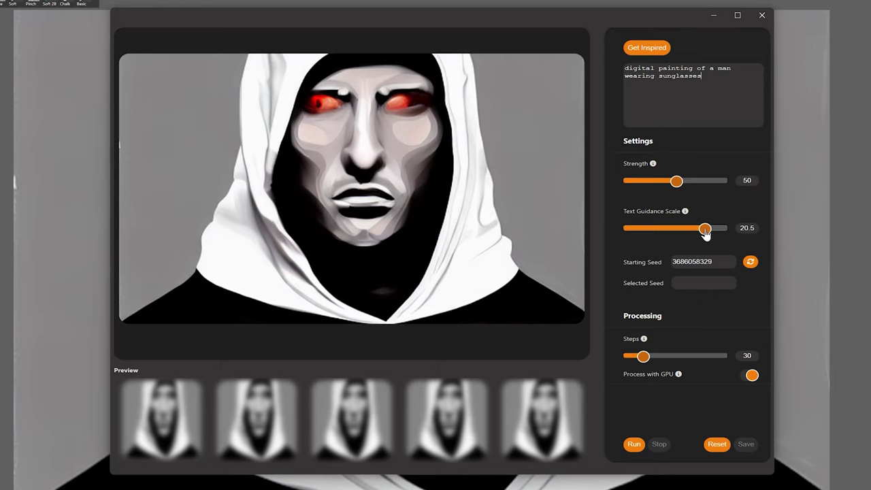
left_click(635, 445)
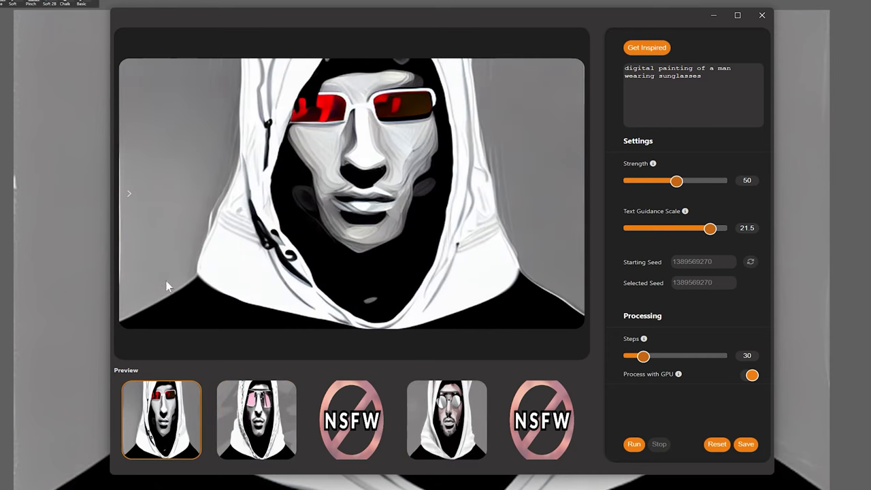
left_click_drag(167, 286, 362, 289)
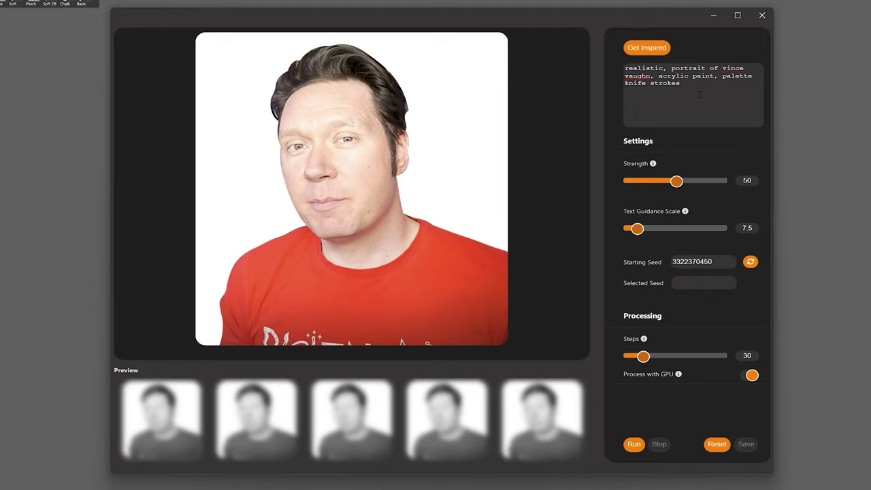
- Drag Strength from 50 down to 20, leaving guidance 7.5 and 30 steps unchanged
left_click_drag(651, 184, 644, 184)
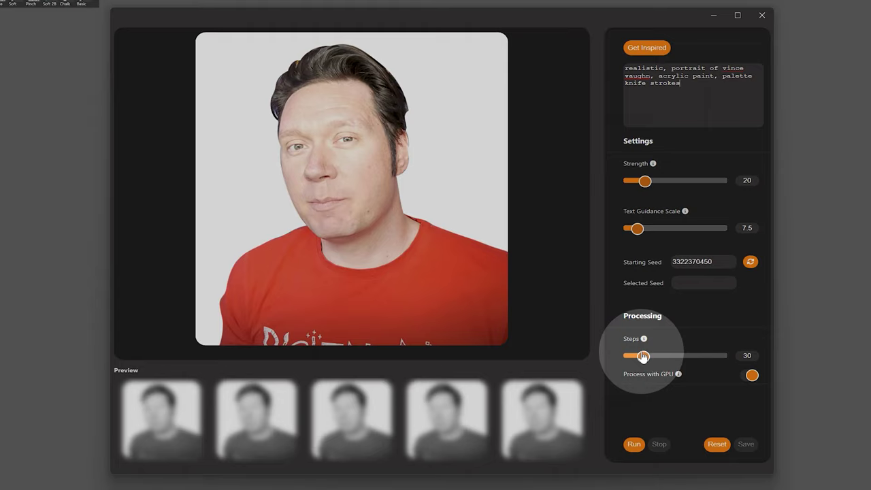
- Generate Strength-20 painted variations and preview the third and fifth ones
left_click(633, 444)
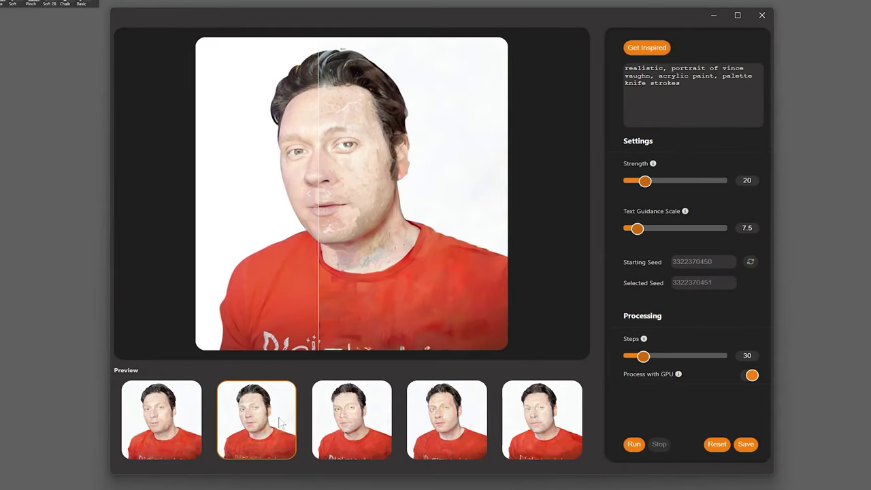
left_click(357, 426)
left_click(537, 419)
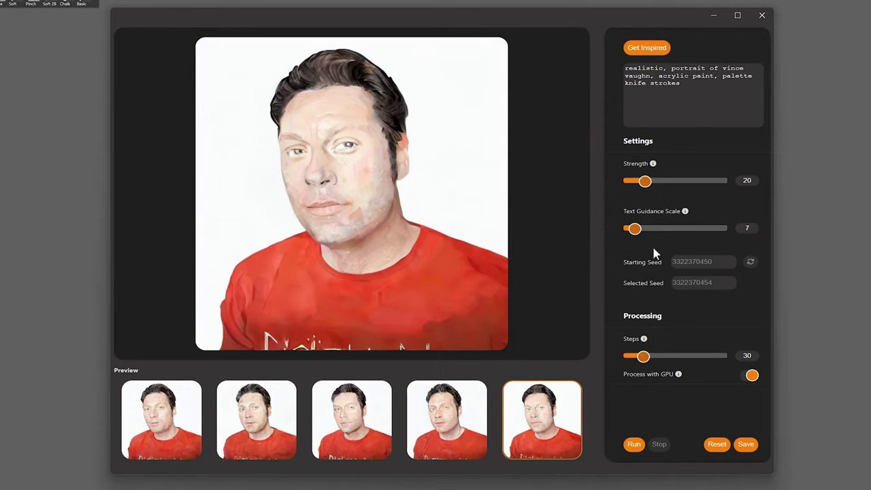
- Set Text Guidance Scale to 6.5 and Steps to 75, then regenerate the paintings
left_click_drag(634, 230, 631, 229)
left_click_drag(644, 356, 729, 356)
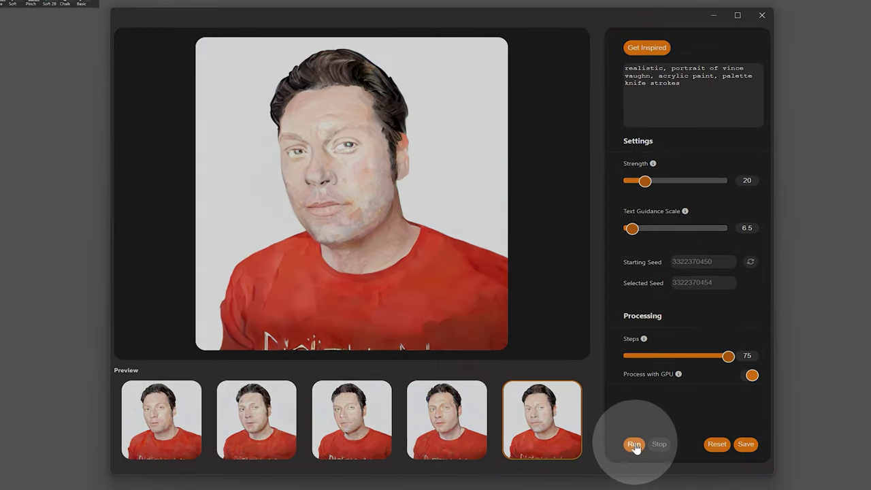
left_click(633, 445)
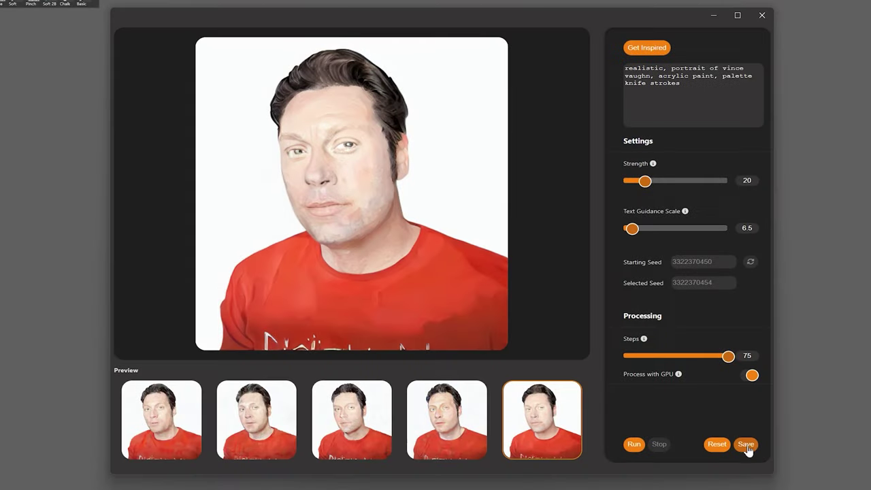
- Apply the chosen painting, then copy the whole canvas and paste it as a new layer
left_click(746, 443)
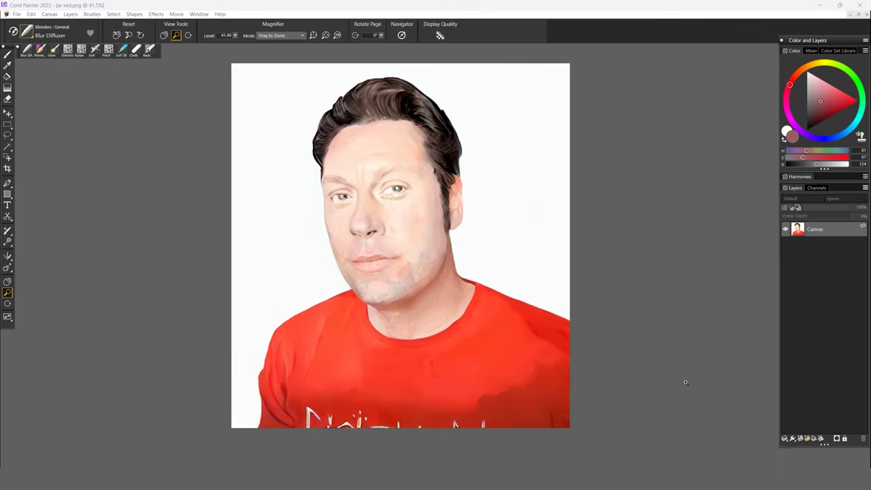
left_click(113, 14)
left_click(123, 19)
left_click(31, 14)
left_click(49, 65)
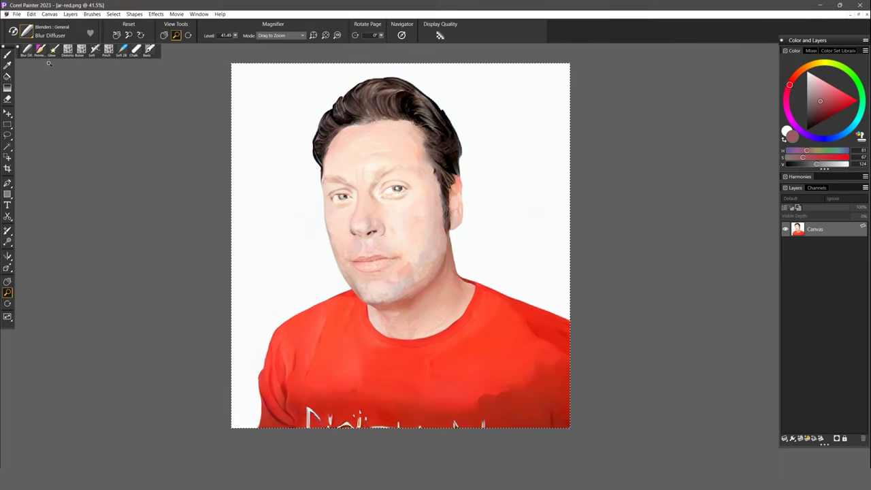
left_click(31, 14)
left_click(45, 81)
- Set Layer 1 opacity to 57% and toggle its visibility to compare
left_click_drag(842, 209, 827, 209)
left_click(787, 230)
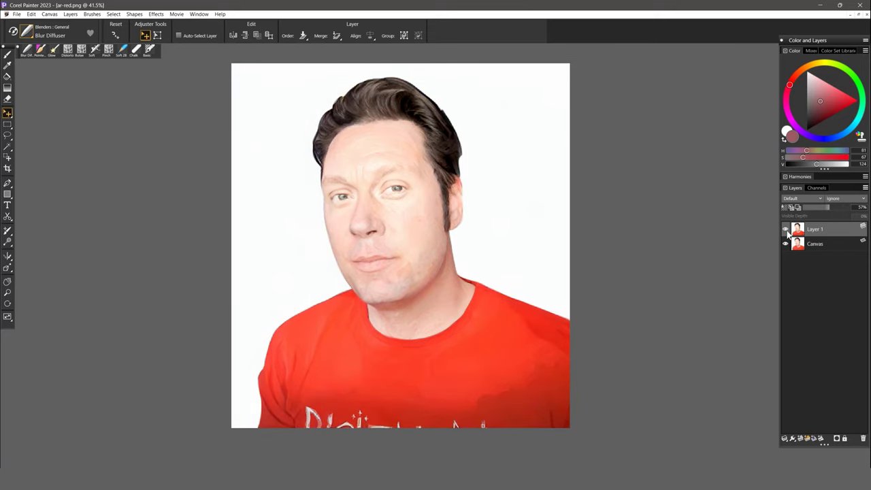
left_click(788, 231)
left_click(788, 232)
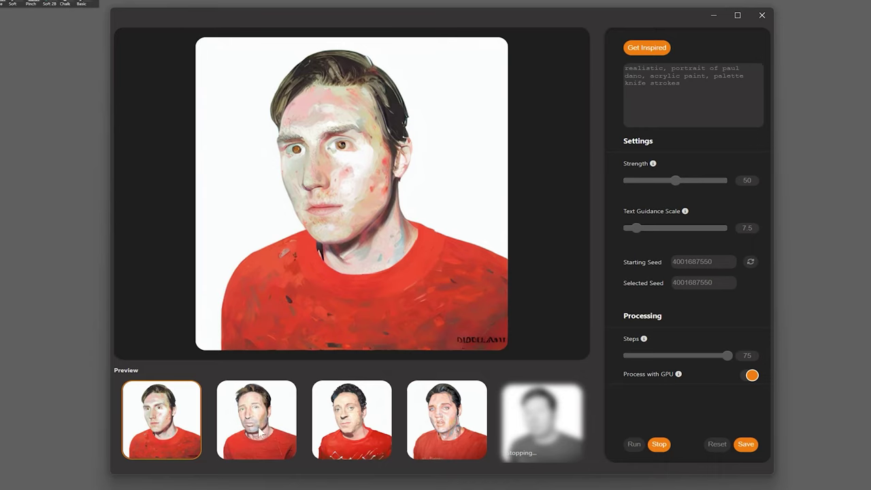
- Flip between the first four variations and finish on the curly-haired third one
left_click(264, 435)
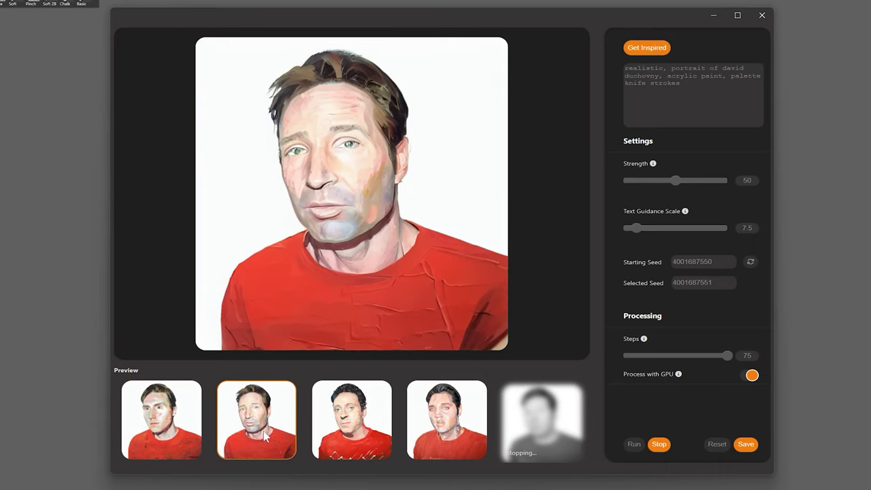
left_click(358, 432)
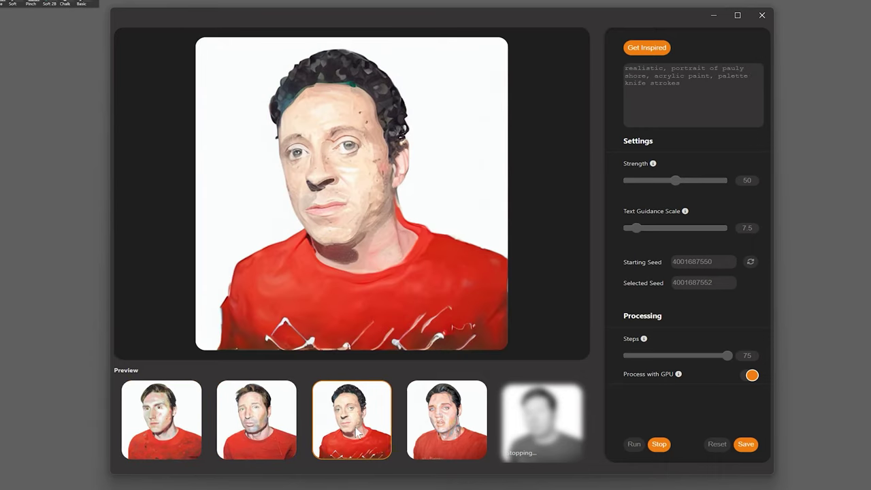
left_click(457, 424)
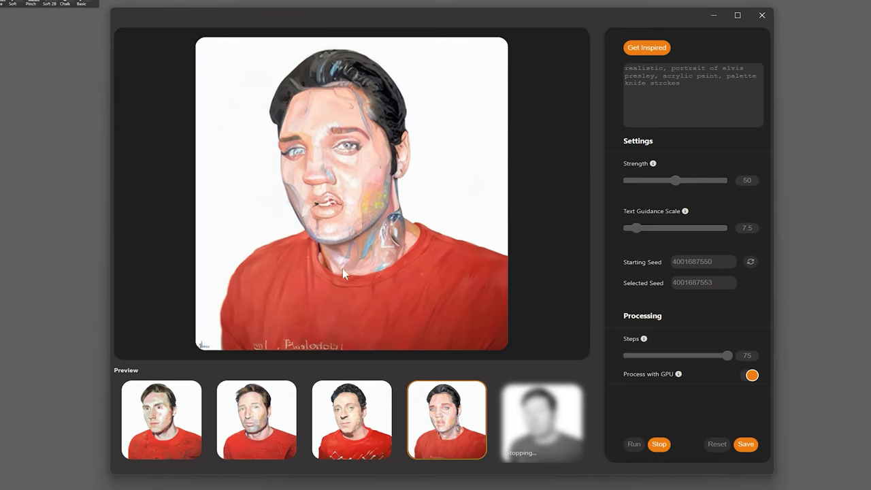
left_click(343, 419)
left_click(265, 425)
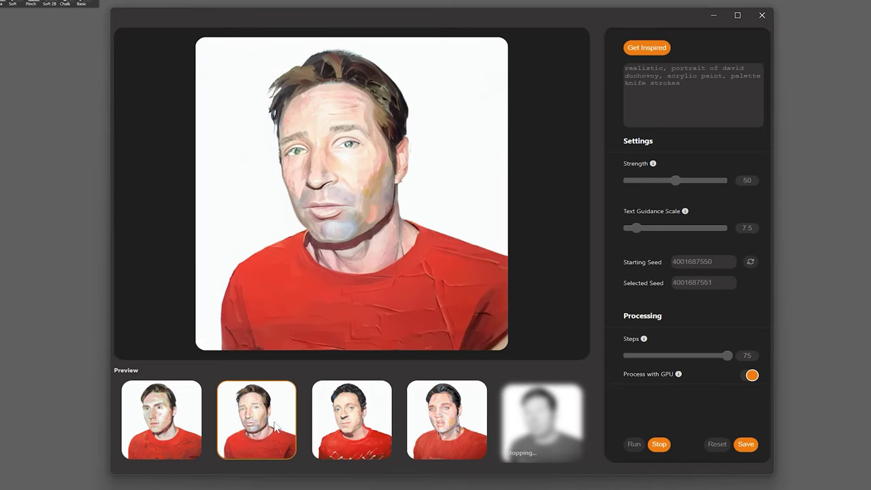
left_click(185, 424)
left_click(266, 433)
left_click(361, 429)
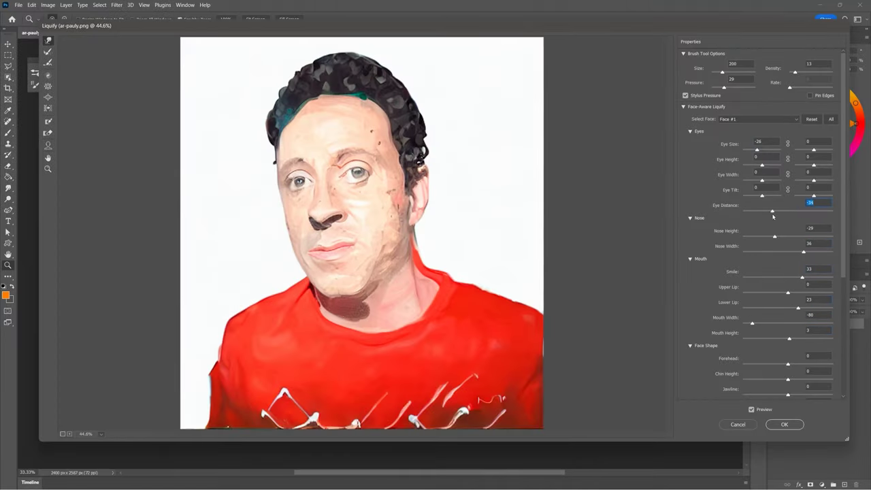
- Shrink, lower and narrow the eyes, shrink the forehead, reshape chin and jawline, then apply
left_click_drag(788, 211, 773, 211)
left_click_drag(762, 165, 758, 165)
left_click_drag(814, 165, 798, 165)
mouse_move(789, 364)
left_mouse_down()
mouse_move(751, 364)
mouse_move(800, 379)
left_mouse_up()
left_click_drag(788, 395, 803, 393)
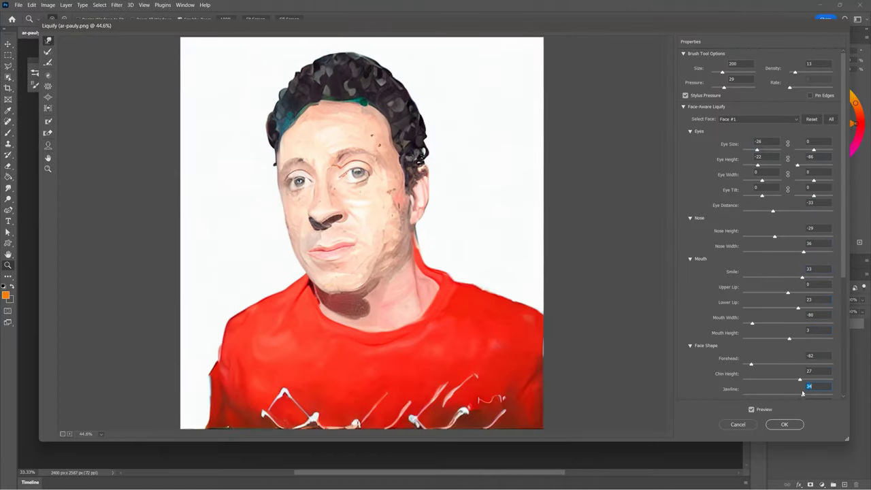
left_click(774, 425)
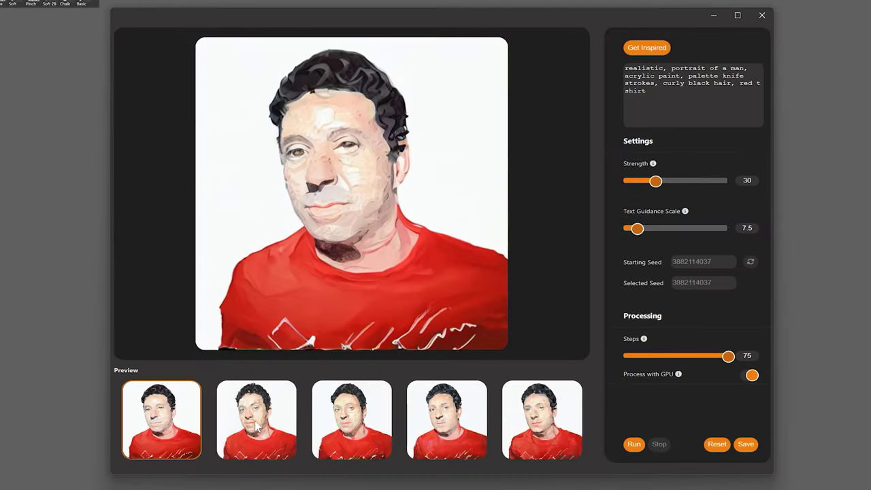
- Preview the second, fourth and fifth variations, apply the third as Layer 2, and mask it
left_click(257, 428)
left_click(448, 424)
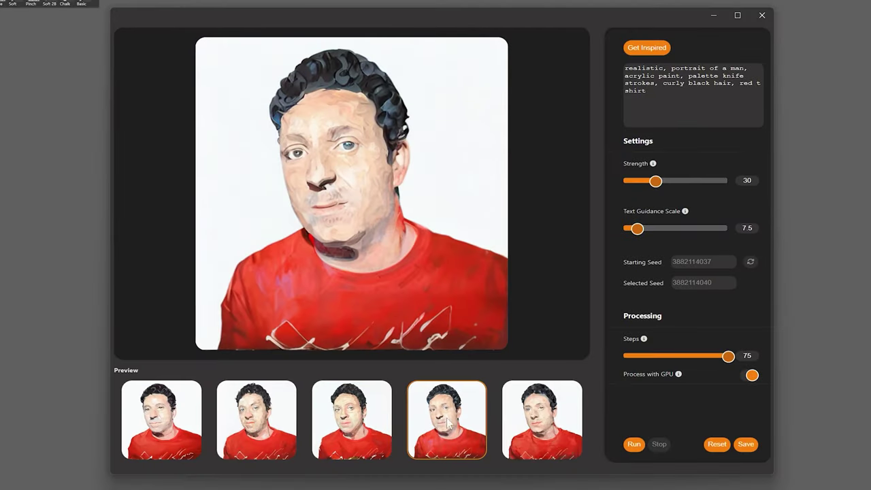
left_click(540, 424)
left_click(373, 436)
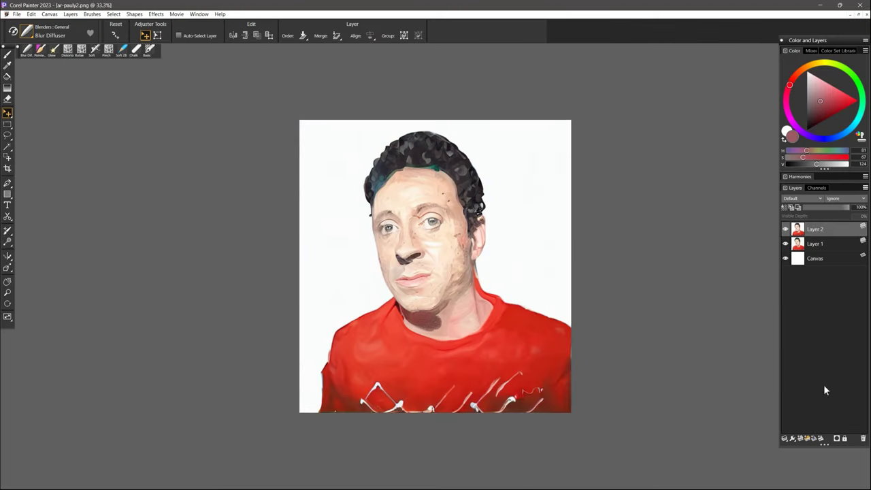
left_click(836, 438)
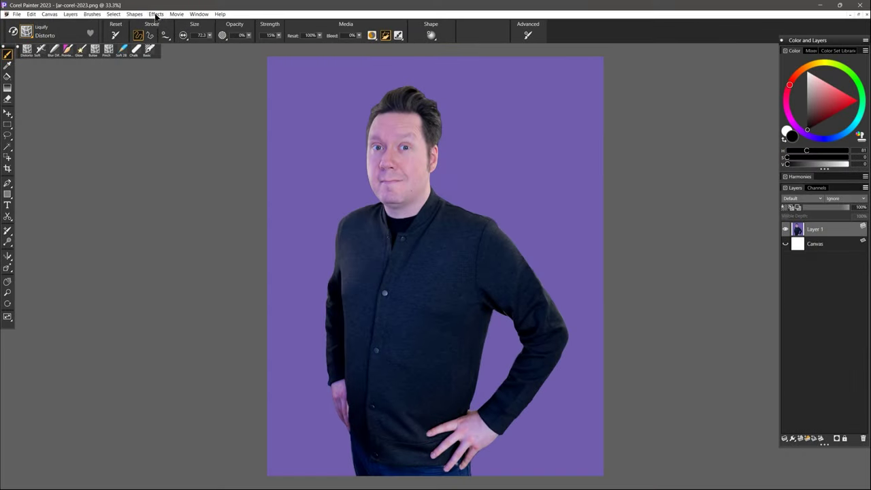
- Relaunch Vision FX on the purple portrait and paste in an anime-style prompt
left_click(156, 13)
mouse_move(83, 102)
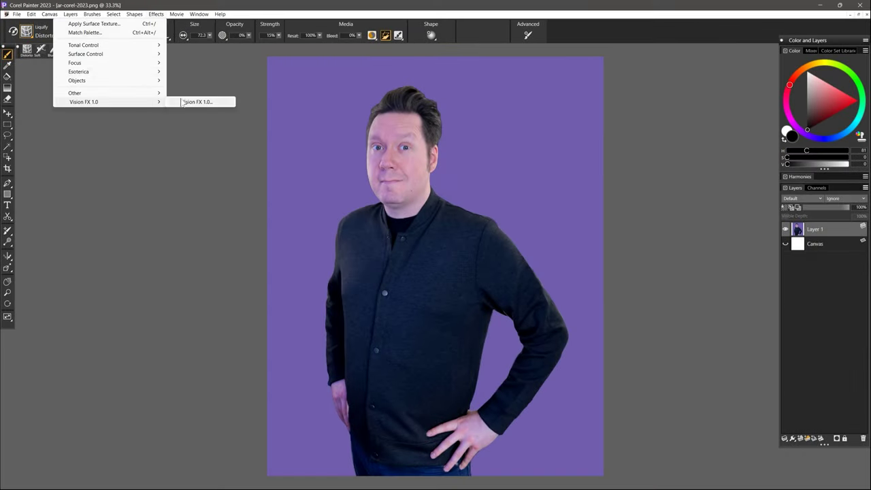
left_click(182, 102)
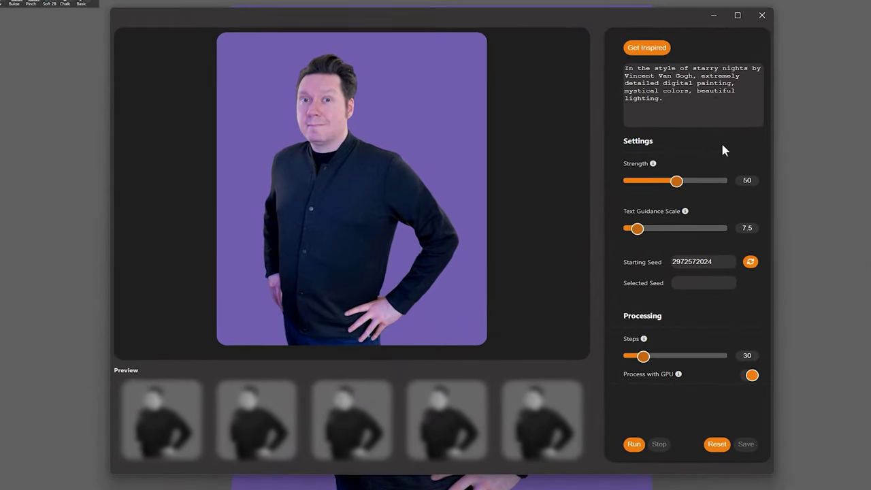
left_click(654, 133)
key("ctrl+a")
key("ctrl+v")
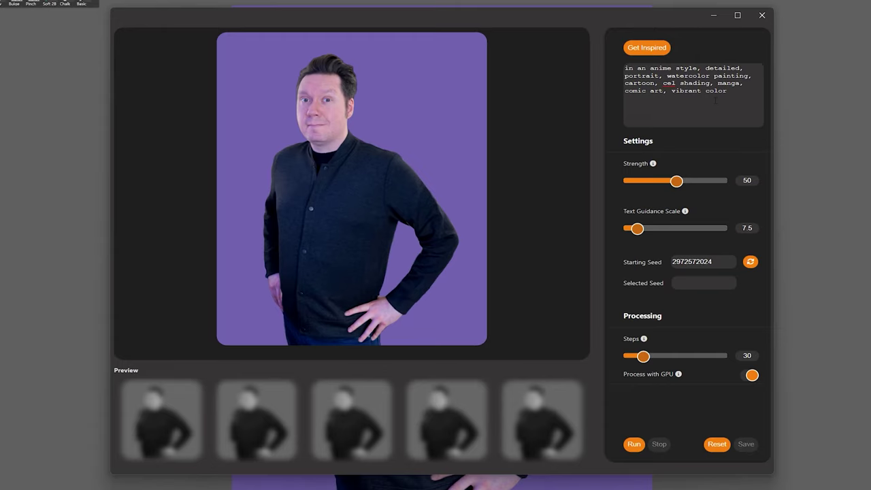
left_click(702, 91)
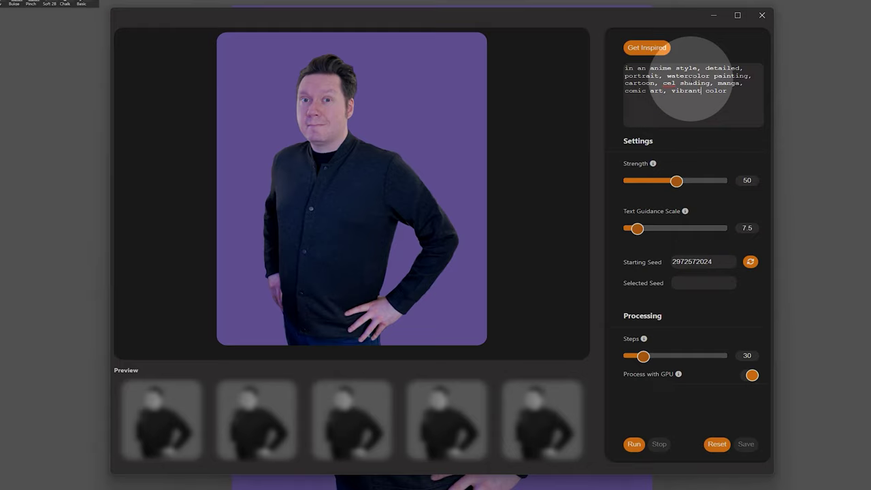
- Raise Strength to 60 and Steps to 75, generate anime versions, and view the second
left_click_drag(677, 181, 688, 187)
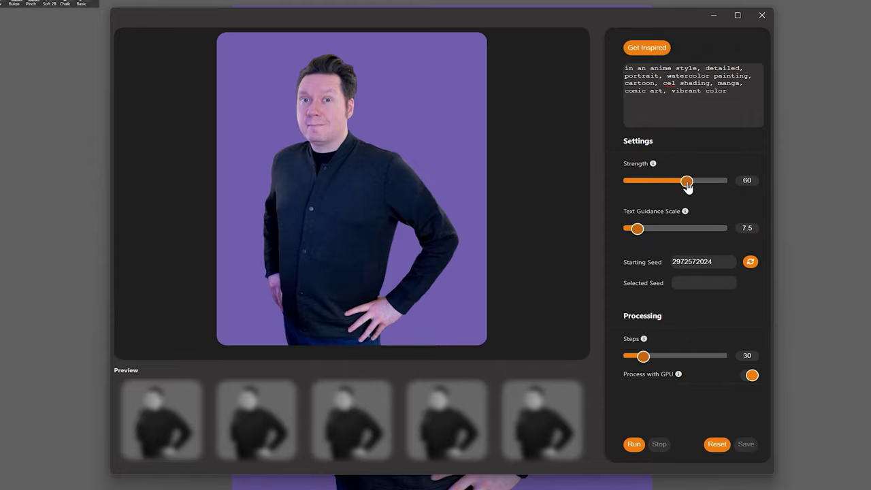
left_click(728, 356)
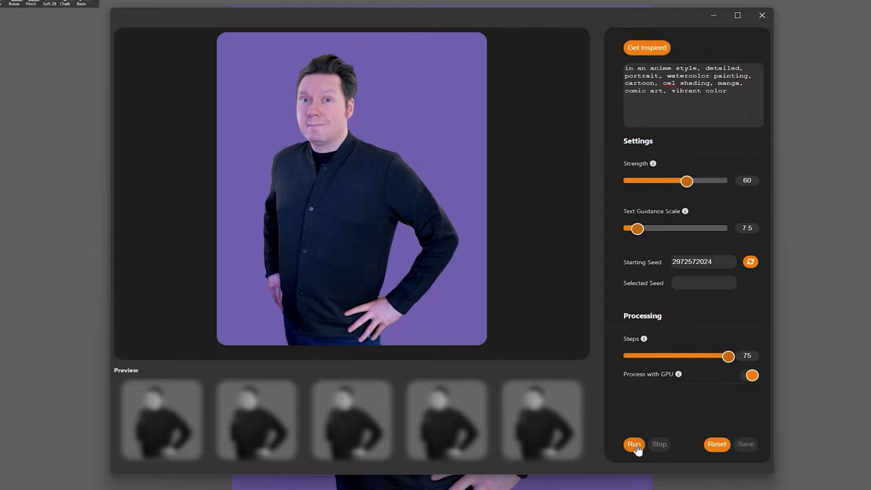
left_click(634, 444)
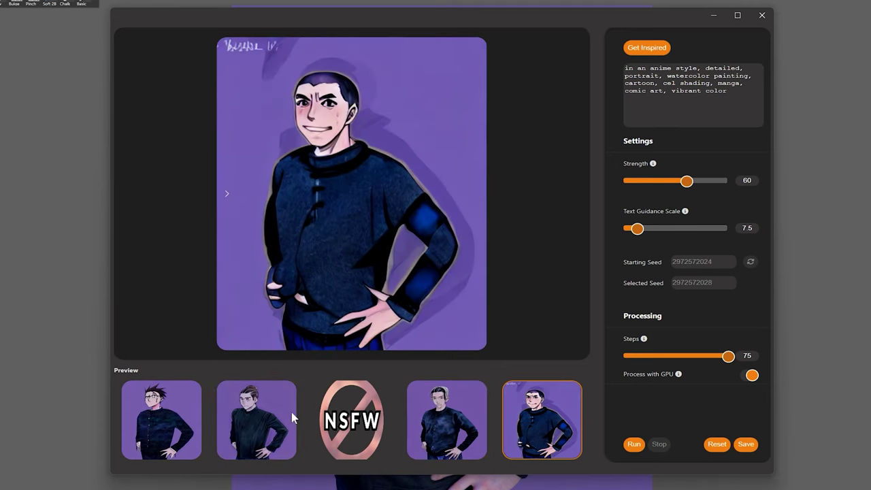
left_click(260, 420)
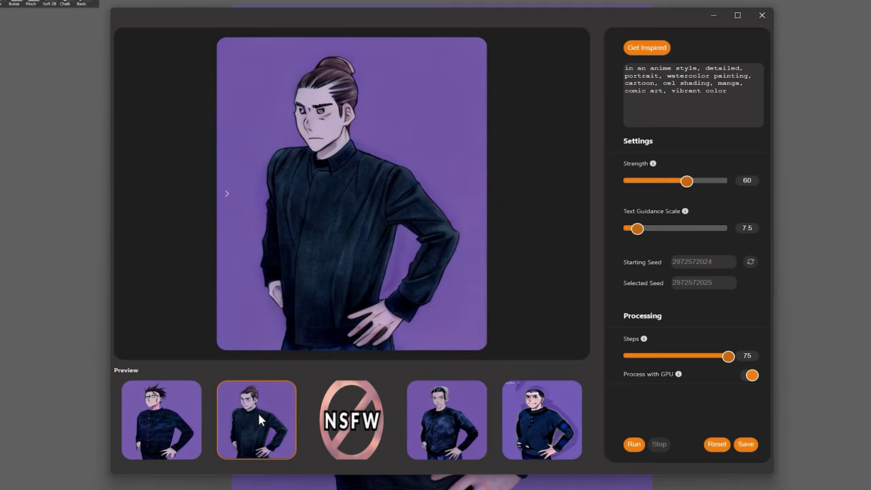
- Add a celebrity's name after 'portrait' in the prompt, regenerate, then rerun at 75 steps
left_click(655, 75)
type("of vince vaughn")
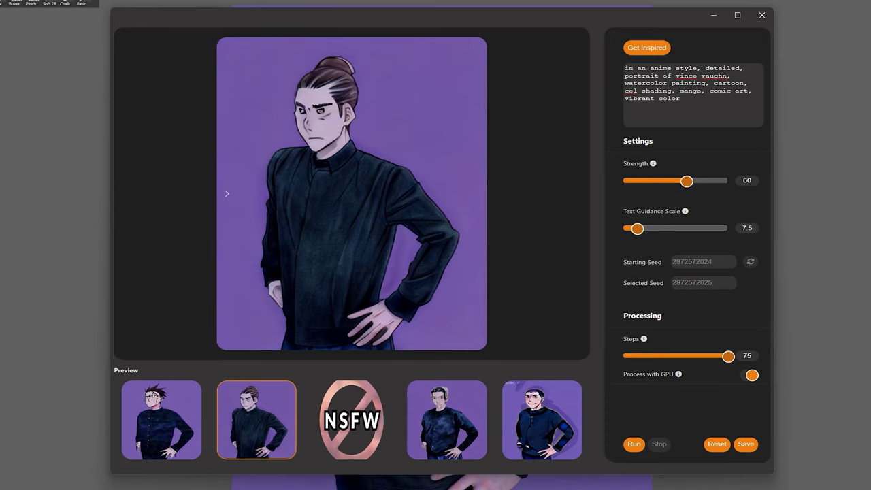
left_click(635, 452)
left_click(266, 436)
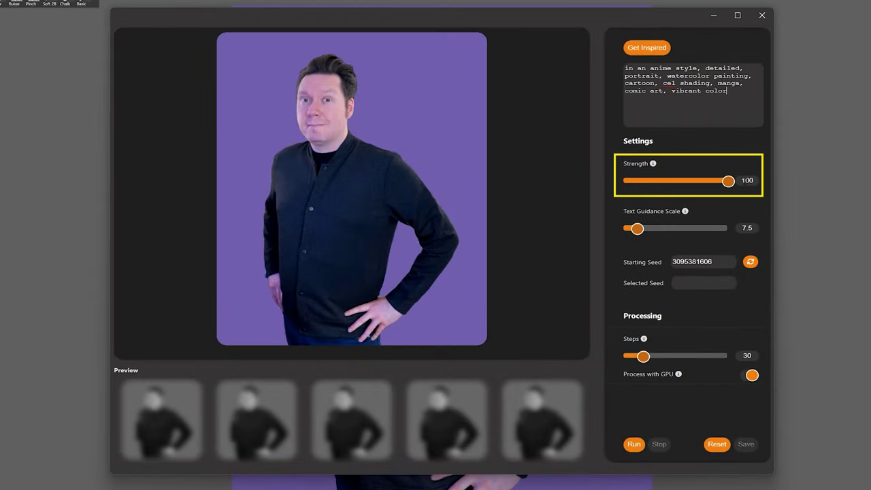
left_click_drag(643, 356, 778, 350)
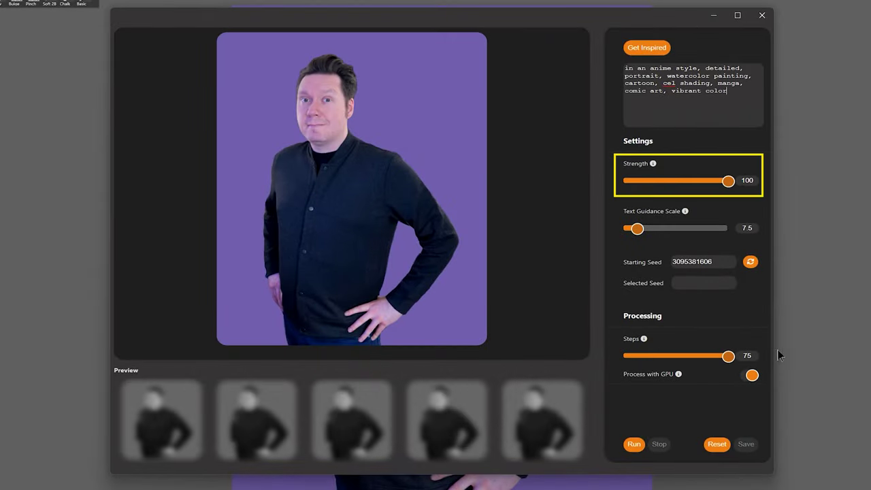
left_click(634, 446)
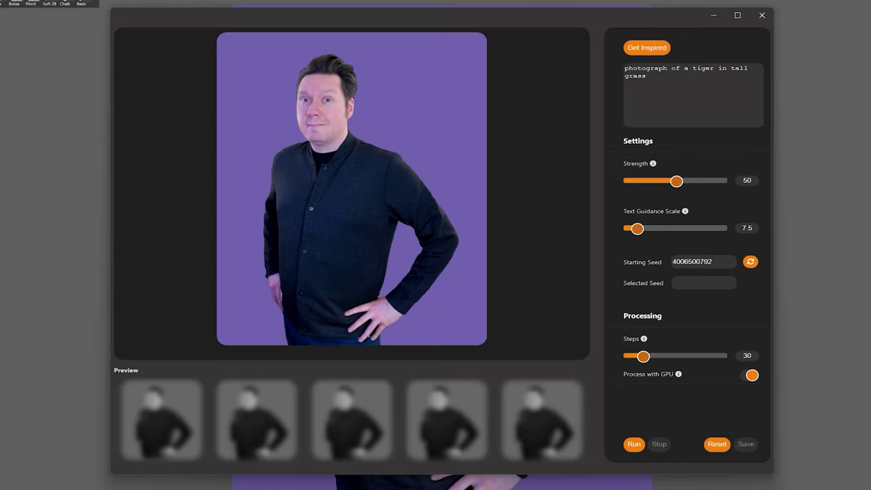
- Generate the tiger-in-grass image at Strength 100 and 75 steps and place it on the canvas
left_click_drag(676, 181, 728, 181)
left_click_drag(643, 356, 728, 355)
left_click(633, 444)
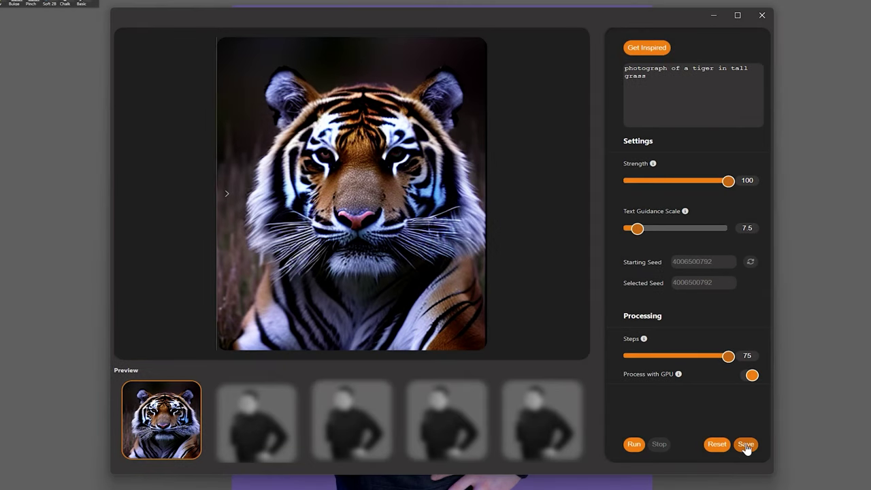
left_click(745, 444)
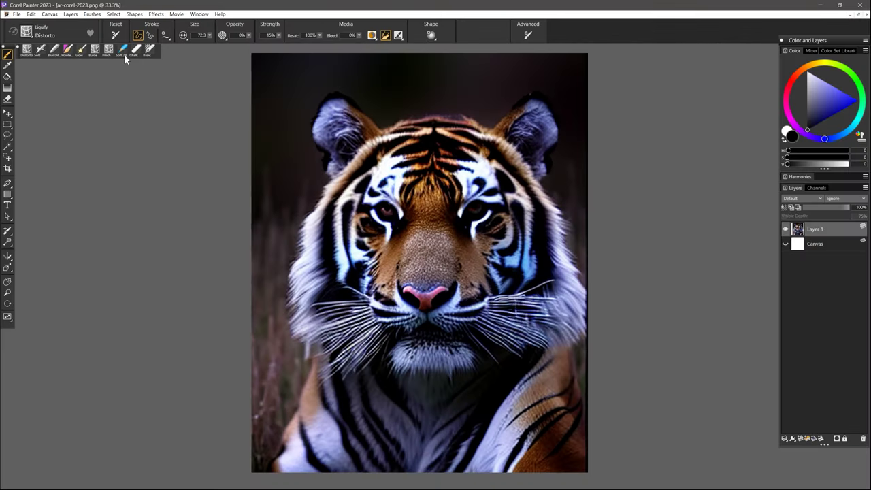
- Relaunch Vision FX on the tiger and generate new variations at 75 steps
left_click(156, 14)
left_click(286, 103)
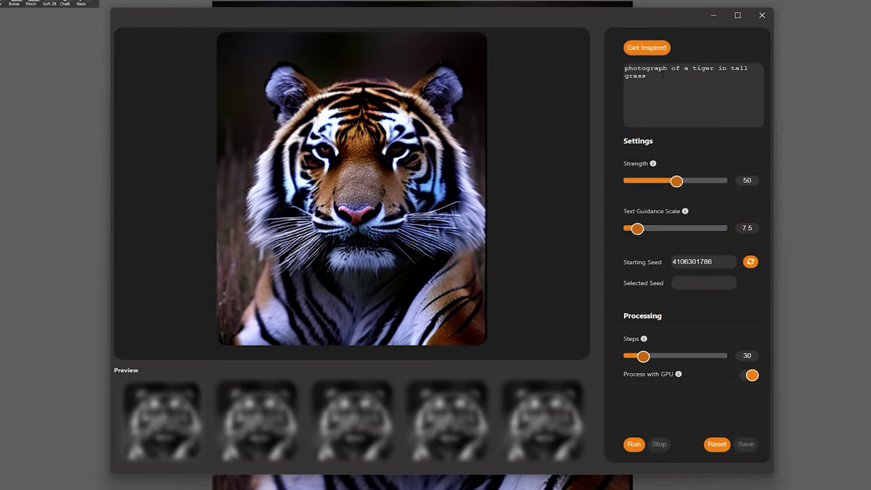
left_click_drag(675, 356, 727, 356)
left_click(633, 444)
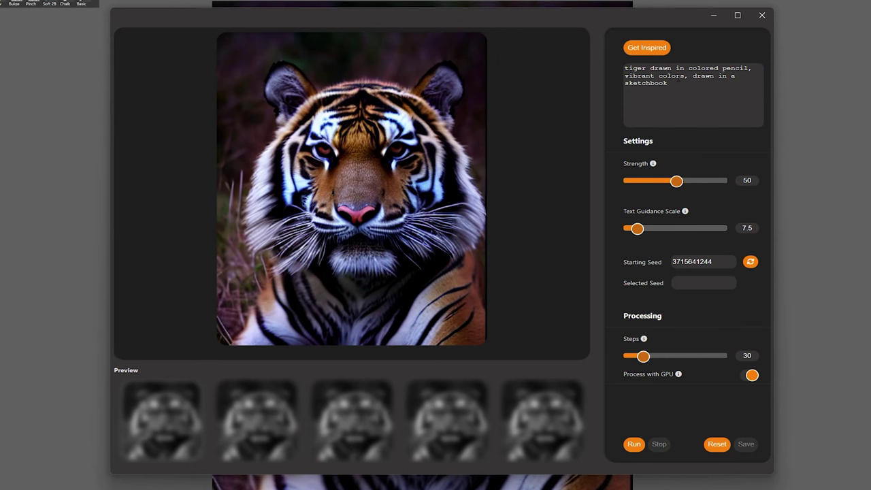
- Enter a colored-pencil sketchbook prompt for the tiger at Strength 72 and 75 steps, then generate
left_click(600, 101)
left_click_drag(677, 181, 699, 181)
left_click_drag(643, 356, 740, 366)
left_click(634, 444)
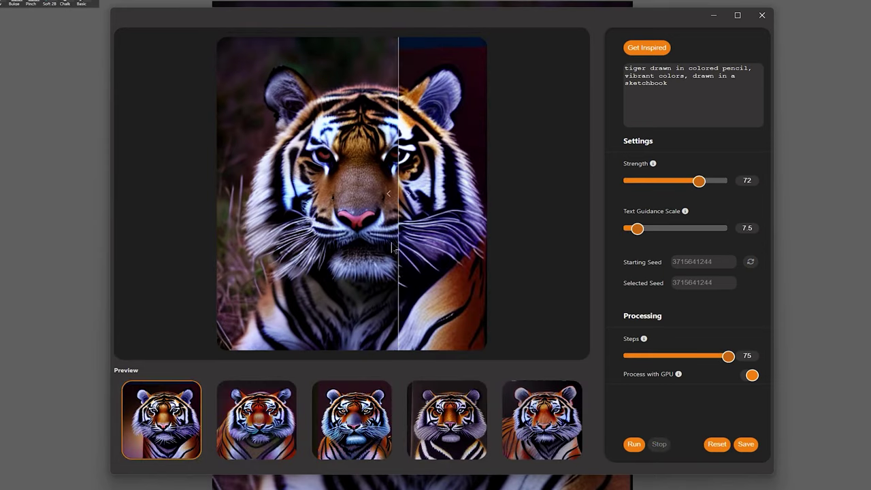
- Compare the tiger variations and choose the fifth one
left_click(267, 413)
left_click(453, 423)
left_click(544, 422)
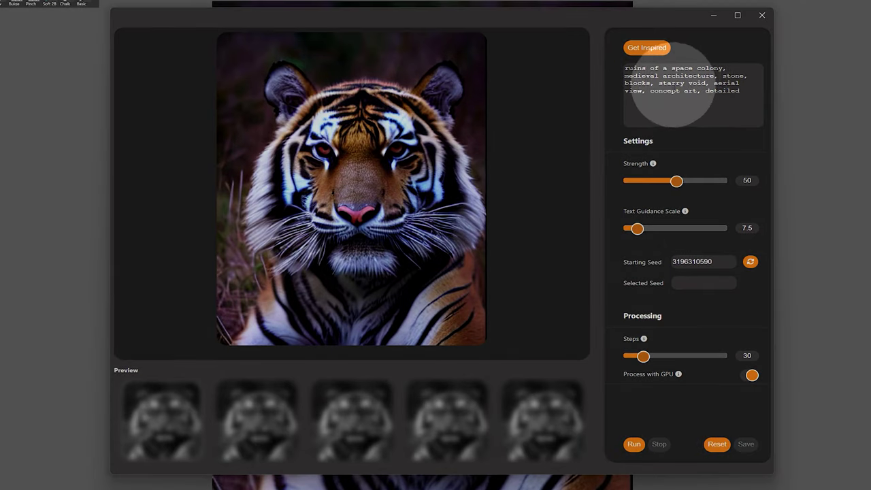
- Generate space-colony ruins at Strength 100, Text Guidance 25 and 75 steps, then rerun with a starry-night prompt
left_click(688, 83)
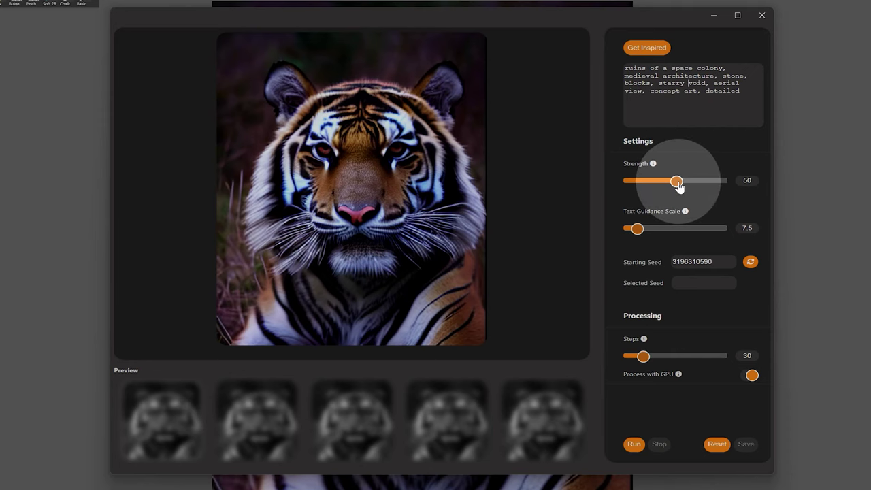
left_click_drag(676, 181, 730, 181)
left_click_drag(637, 229, 729, 228)
left_click_drag(643, 356, 749, 359)
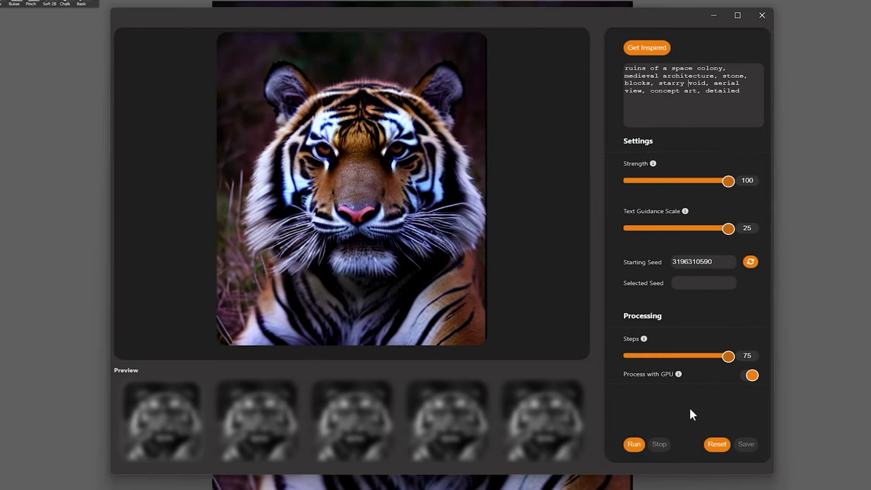
left_click(634, 445)
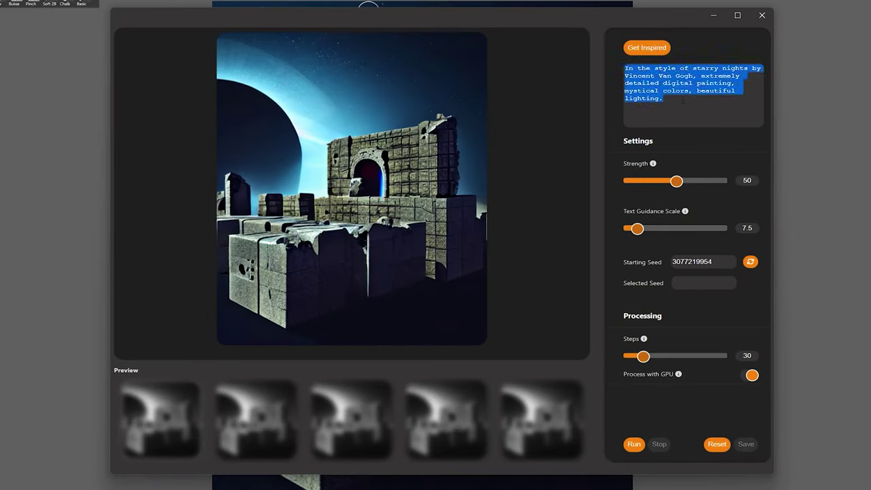
left_click_drag(642, 356, 728, 356)
left_click(633, 444)
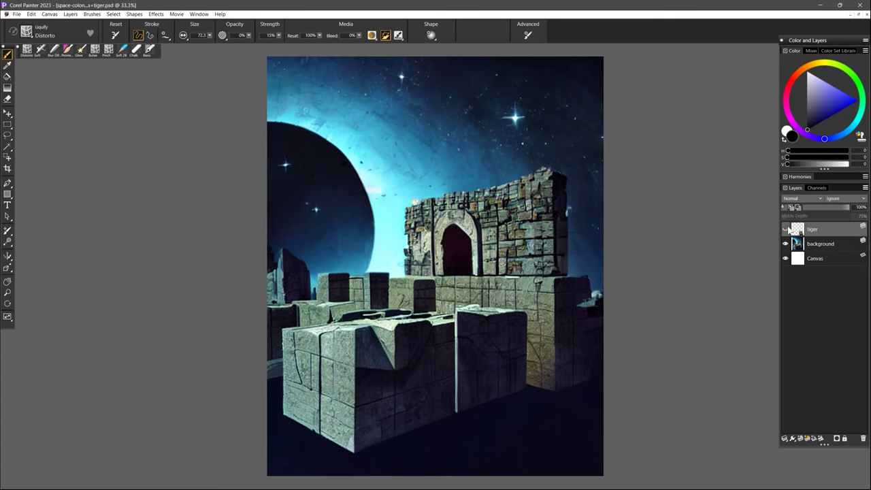
- Show the tiger layer, move it to the lower-right corner, and apply a Photo Art AI style
left_click(786, 229)
key("f")
left_click_drag(538, 436, 540, 415)
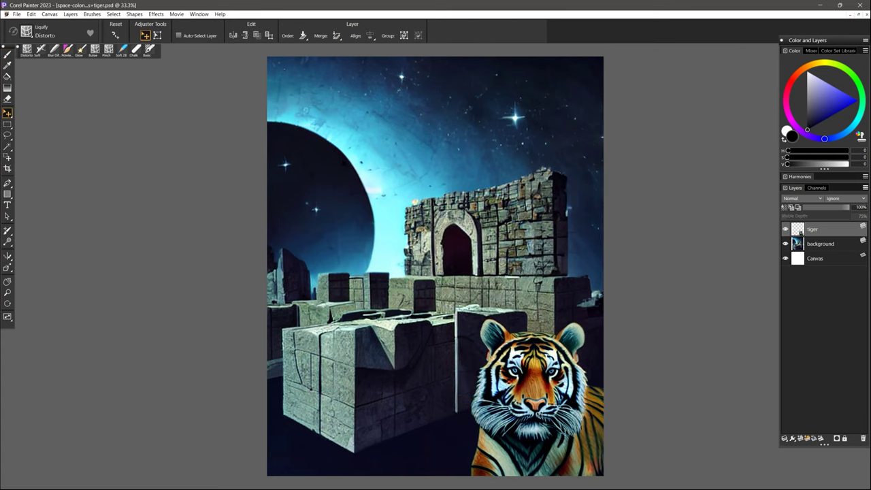
left_click(31, 13)
left_click(54, 135)
key("Escape")
left_click(731, 85)
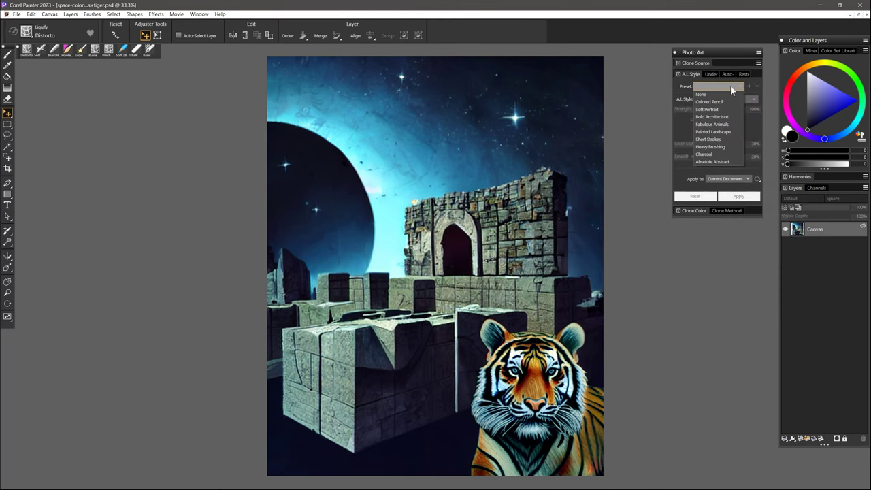
left_click(727, 124)
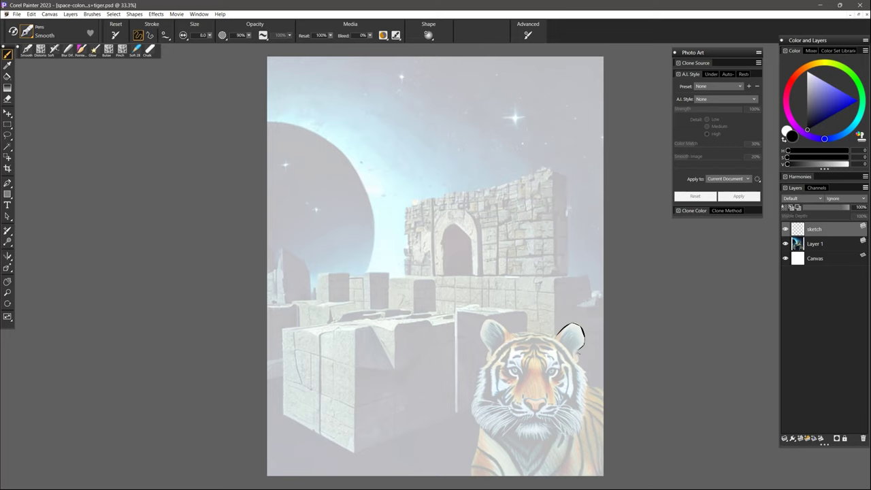
- Trace the tiger's ears, head, eyes, nose and mouth on the sketch layer
mouse_move(482, 345)
left_mouse_down()
mouse_move(504, 321)
mouse_move(477, 389)
left_mouse_up()
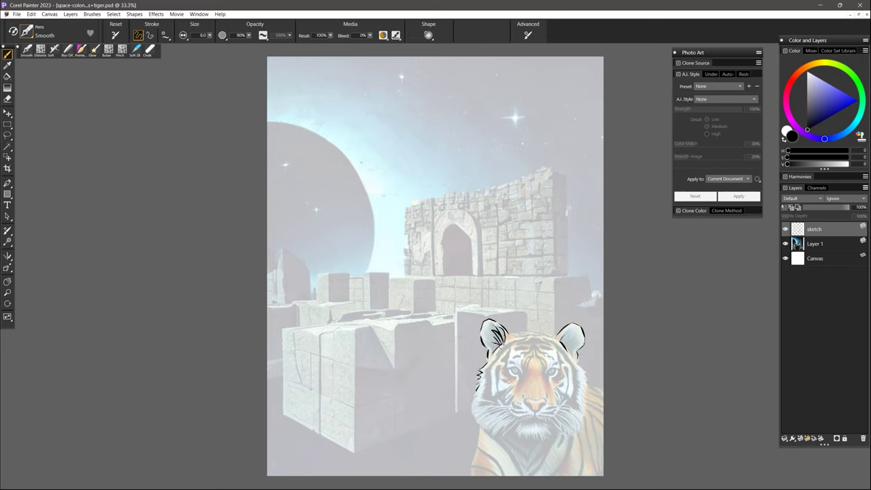
mouse_move(512, 333)
left_mouse_down()
mouse_move(576, 350)
mouse_move(557, 375)
left_mouse_up()
mouse_move(524, 399)
left_mouse_down()
mouse_move(546, 407)
mouse_move(535, 412)
left_mouse_up()
mouse_move(529, 358)
left_mouse_down()
mouse_move(516, 386)
mouse_move(532, 358)
left_mouse_up()
- Outline the ruined wall, stone block and arch, hatching shading on the wall's right side
mouse_move(404, 271)
left_mouse_down()
mouse_move(438, 197)
mouse_move(552, 217)
left_mouse_up()
left_click_drag(552, 171, 557, 272)
mouse_move(557, 275)
left_mouse_down()
mouse_move(591, 296)
mouse_move(438, 275)
left_mouse_up()
left_click_drag(553, 279, 552, 338)
mouse_move(442, 275)
left_mouse_down()
mouse_move(463, 212)
mouse_move(481, 273)
left_mouse_up()
left_click_drag(476, 225, 483, 274)
left_click_drag(552, 174, 564, 238)
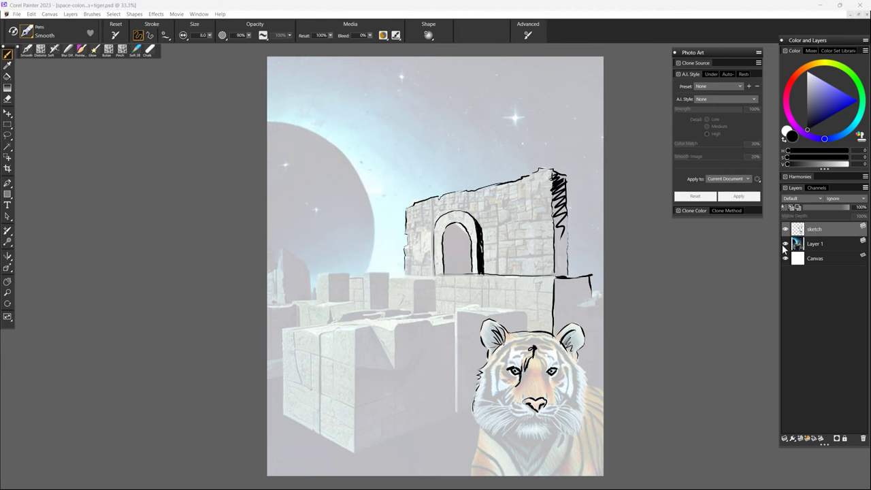
- Hide the sketch layer, make Layer 1 active and turn off the tracing view
left_click(786, 228)
left_click(814, 243)
key("ctrl+t")
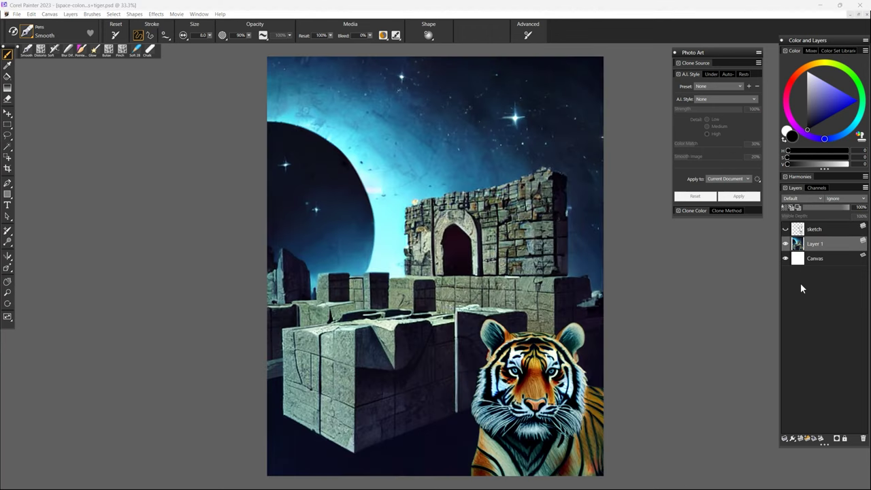
- Warp the planet's edge with Liquify Distorto, then set Pinch at 4% opacity
left_click(40, 49)
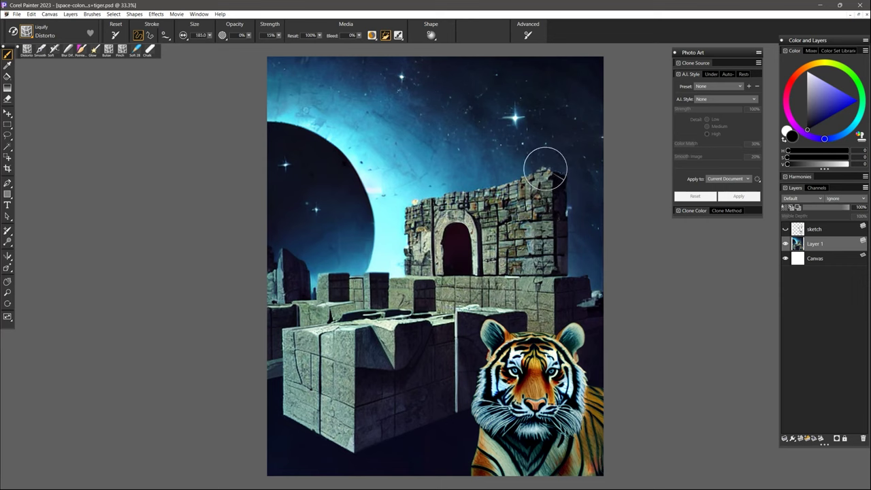
mouse_move(369, 156)
left_mouse_down()
mouse_move(358, 202)
mouse_move(331, 156)
left_mouse_up()
left_click(122, 49)
left_click(210, 36)
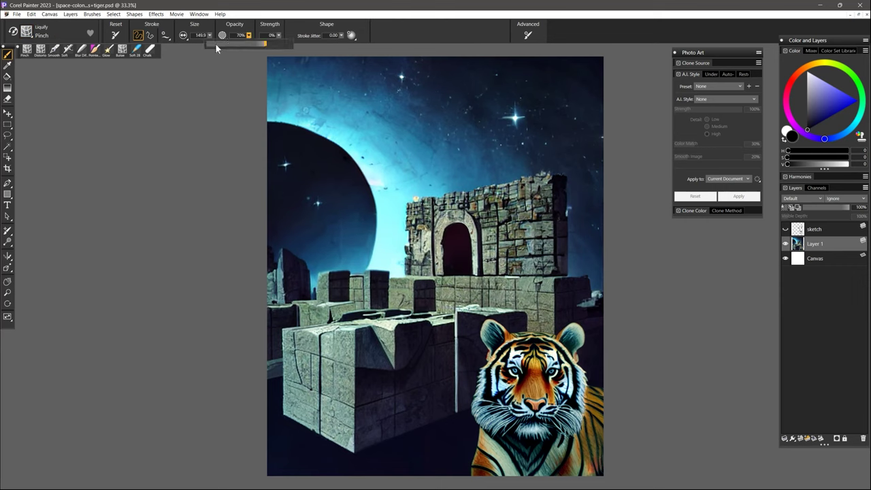
left_click(215, 42)
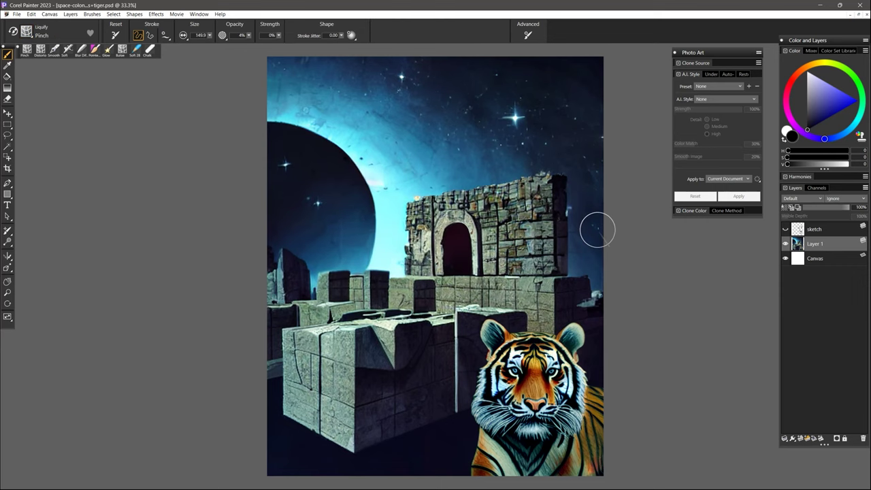
- Set up the F-X Glow brush at about size 136 and pick dark reddish and light blue-grey colours
left_click(26, 31)
left_click(37, 251)
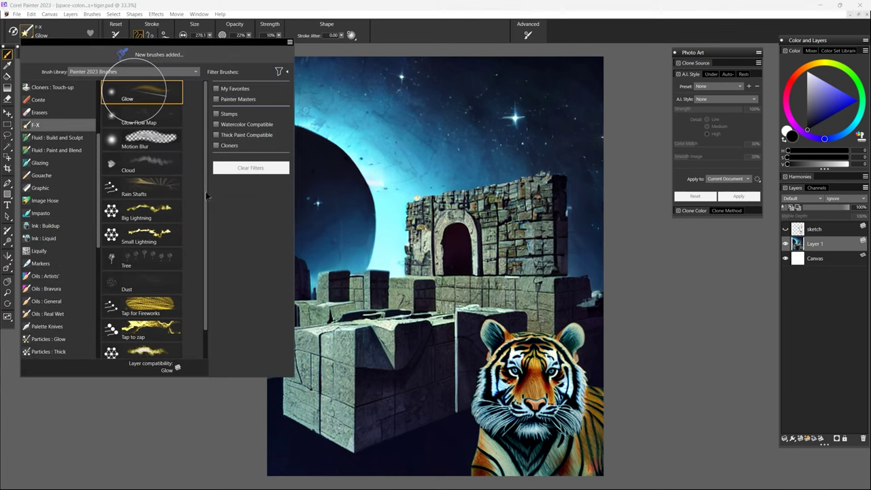
left_click(51, 113)
left_click(163, 252)
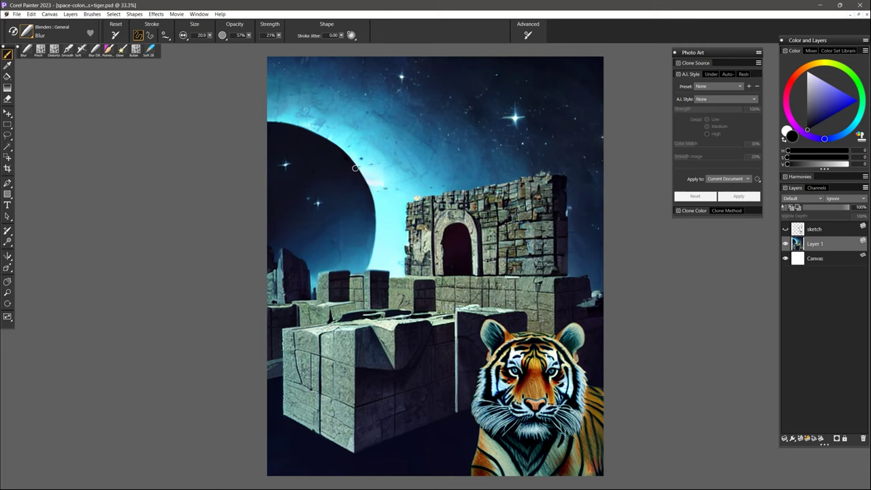
left_click(122, 49)
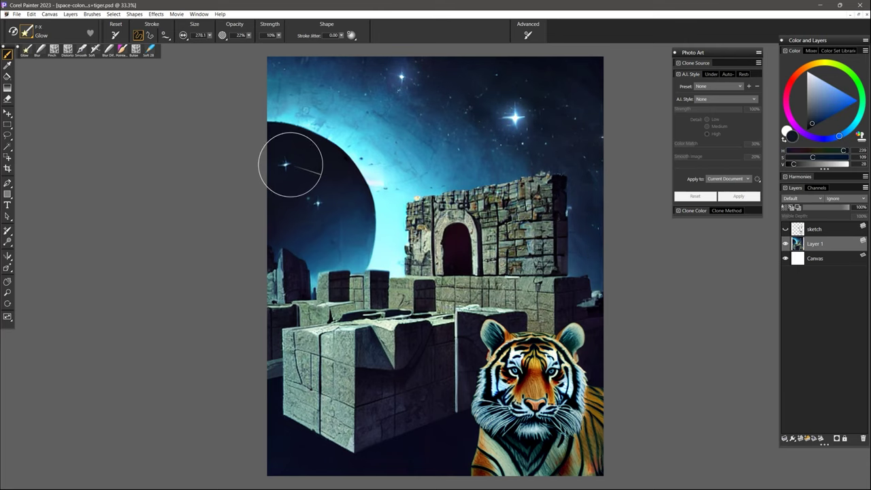
key("bracketleft")
key("bracketleft")
key("bracketleft")
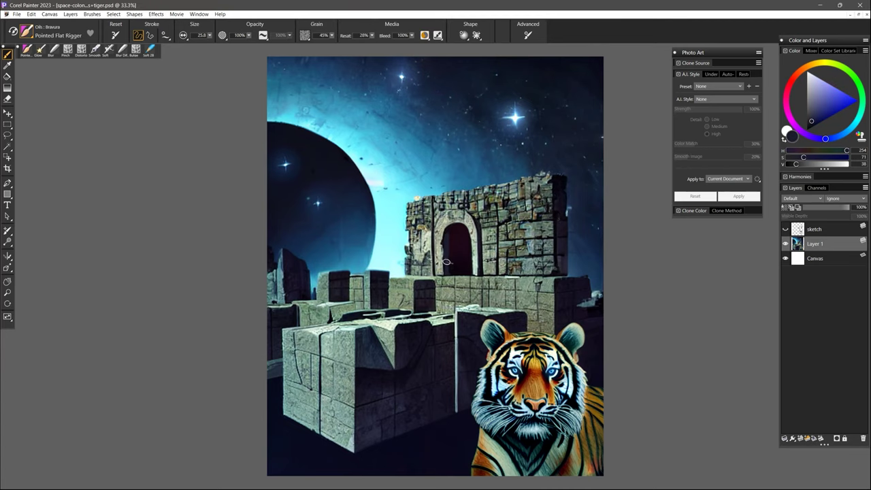
left_click(450, 230, "alt")
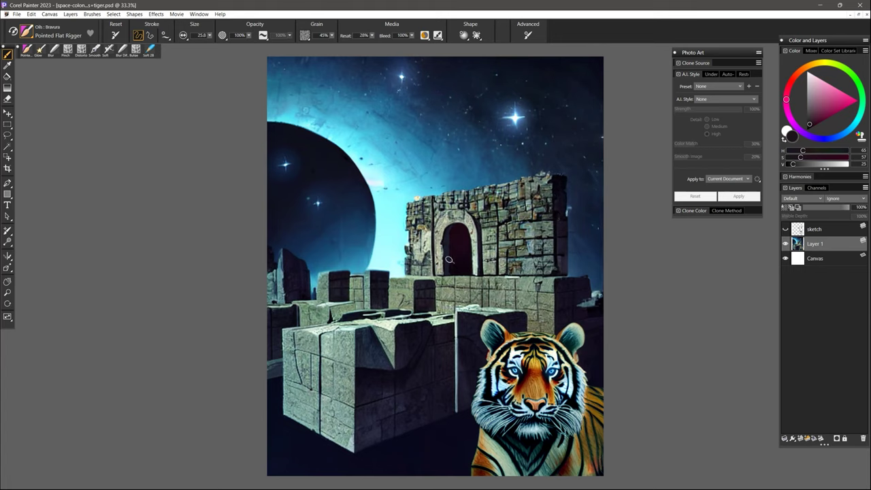
left_click(446, 267, "alt")
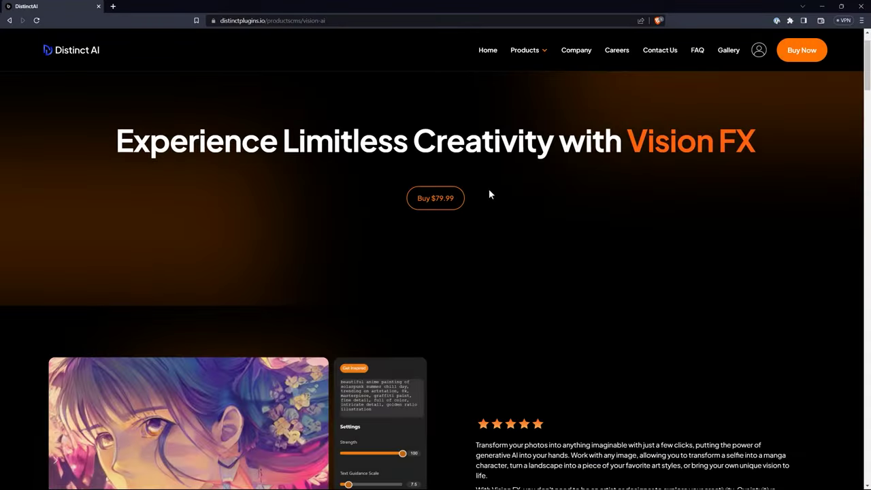
- Select the Vision FX product page's web address in the browser
left_click(233, 22)
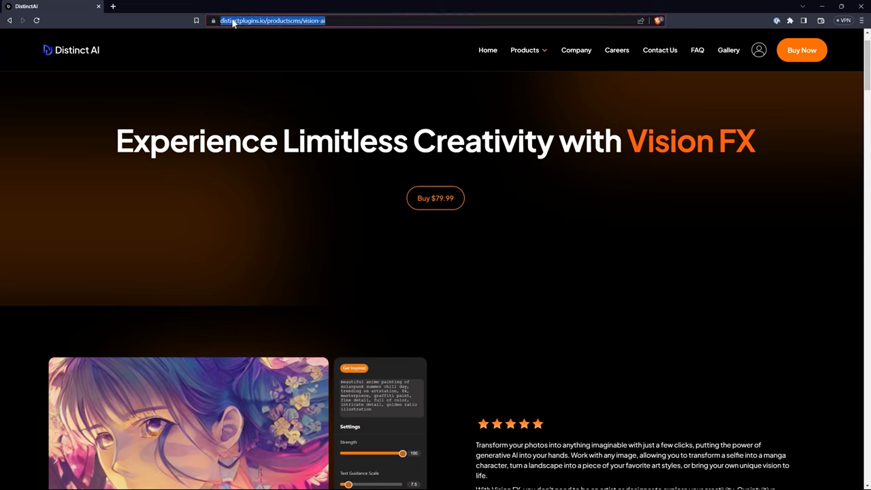